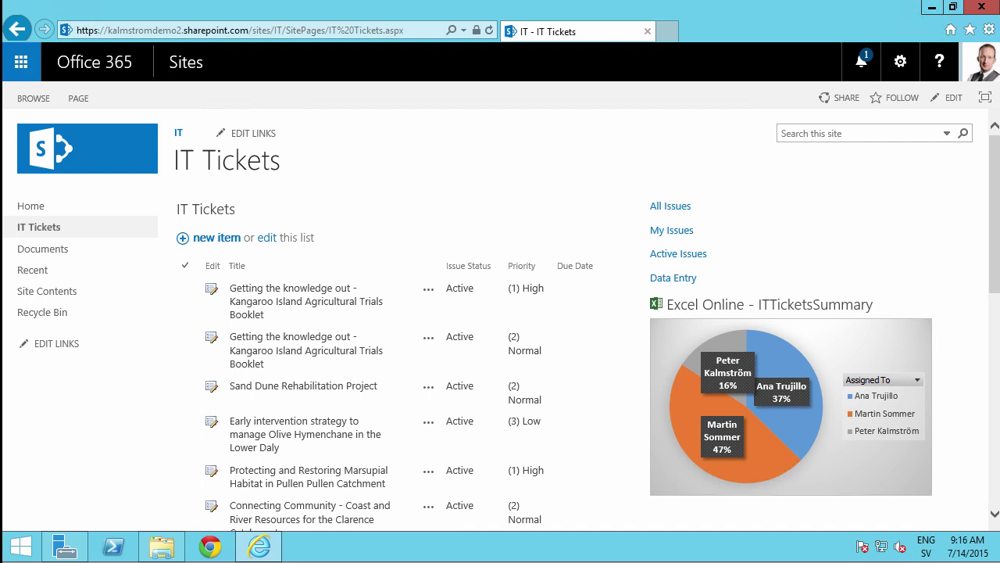
Open the AutoUpdateTicketSummary script from the Documents folder for editing in Notepad
{"action": "left_click", "coordinate": [391, 215]}
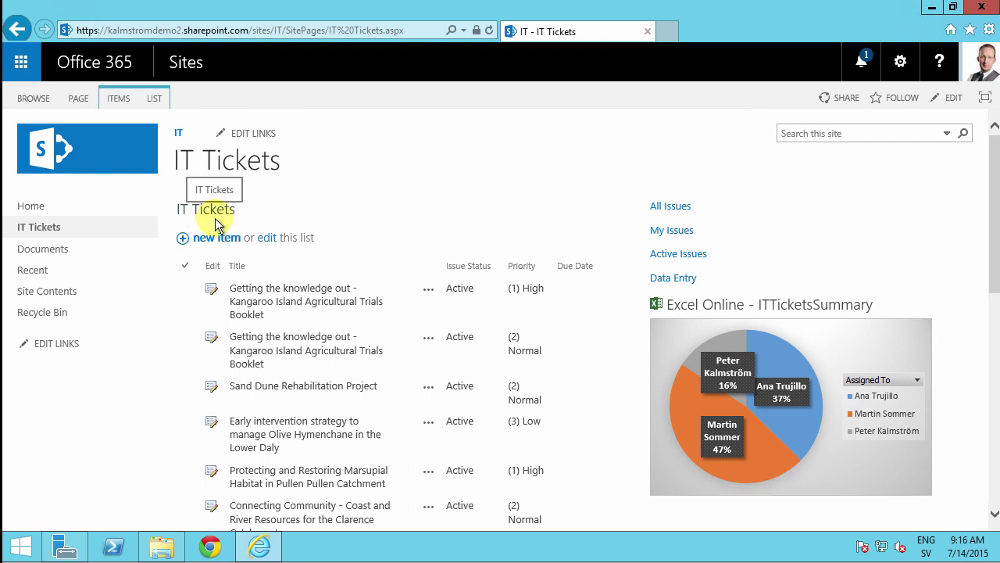
{"action": "left_click", "coordinate": [526, 196]}
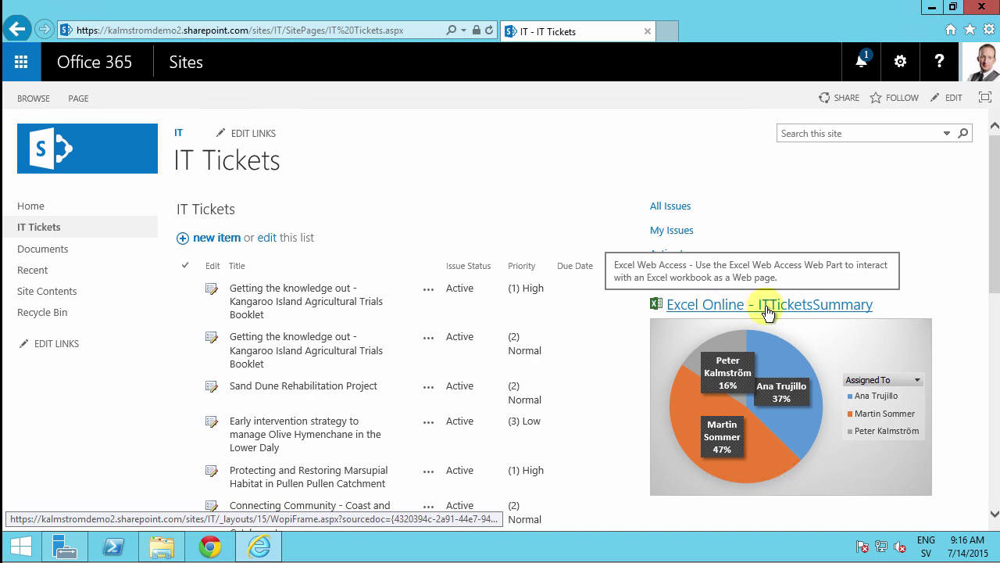
{"action": "left_click", "coordinate": [162, 550]}
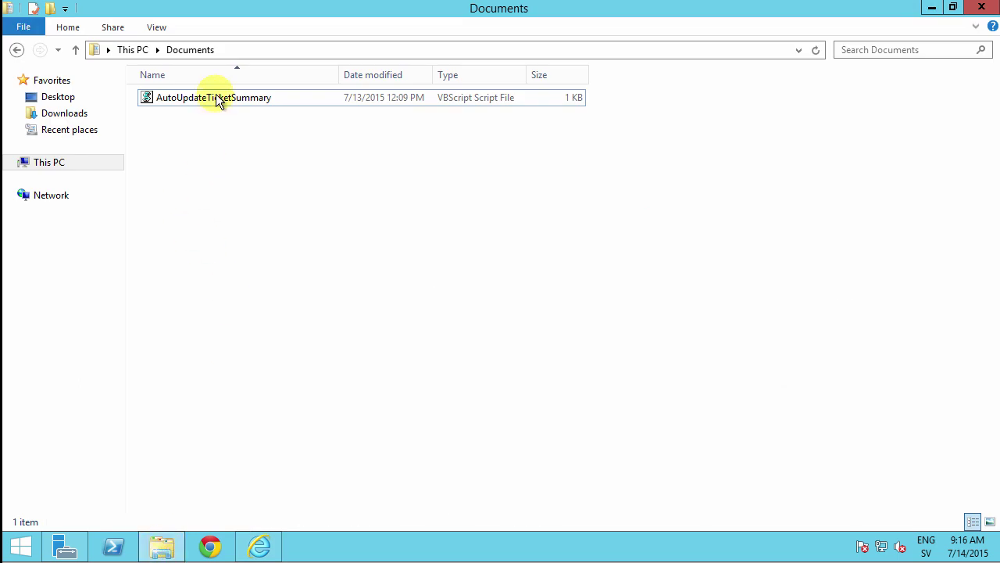
{"action": "right_click", "coordinate": [216, 95]}
{"action": "left_click", "coordinate": [249, 120]}
{"action": "double_click", "coordinate": [391, 137]}
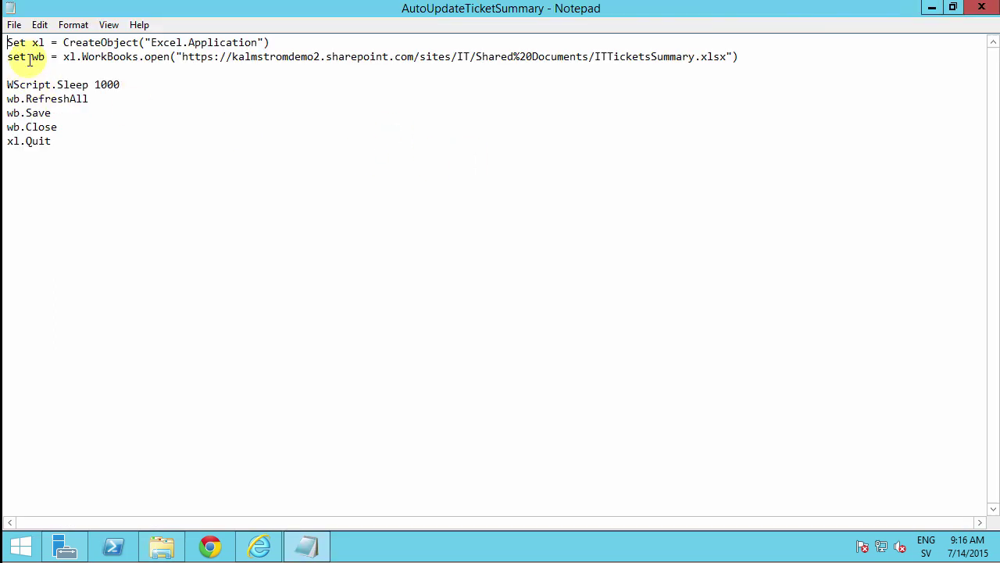
Set the script editor's font size to 16
{"action": "left_click_drag", "start_coordinate": [290, 42], "coordinate": [7, 45]}
{"action": "left_click", "coordinate": [77, 28]}
{"action": "left_click", "coordinate": [86, 60]}
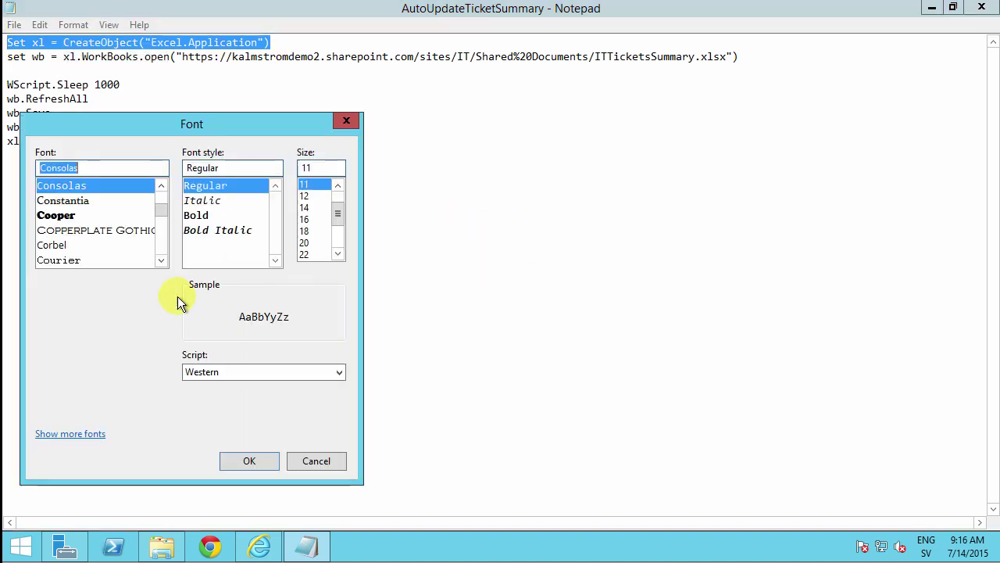
{"action": "left_click", "coordinate": [304, 218]}
{"action": "left_click", "coordinate": [251, 460]}
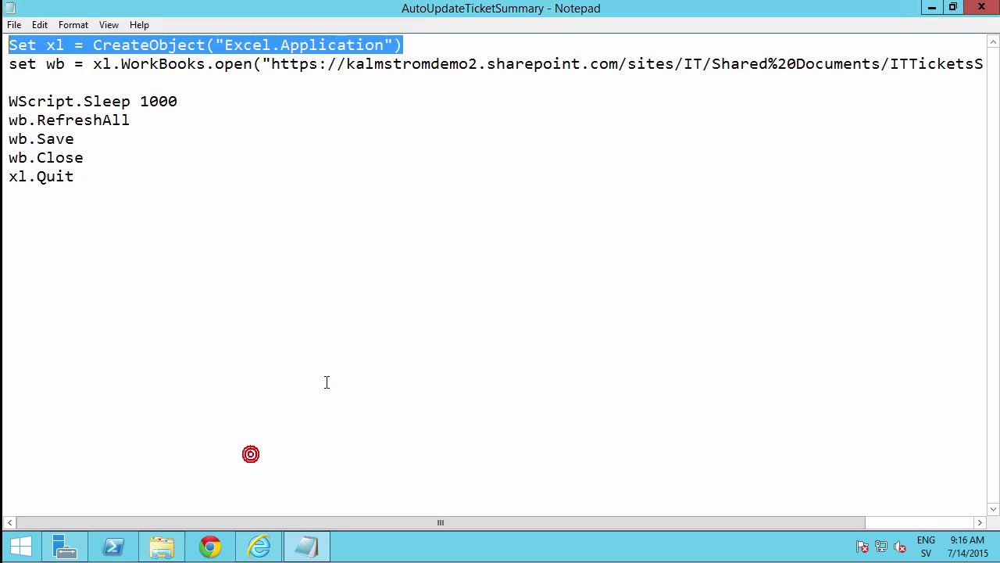
{"action": "left_click", "coordinate": [369, 156]}
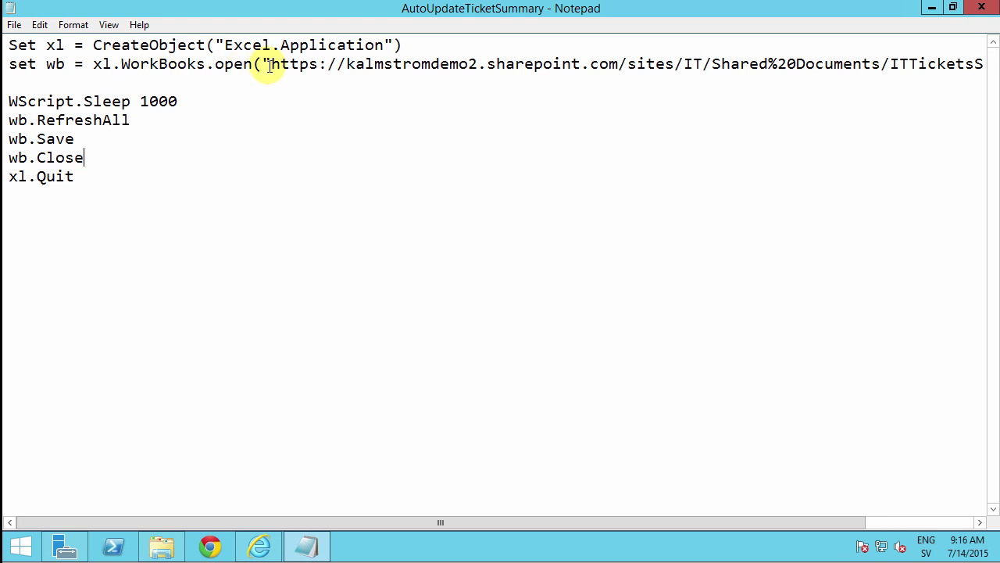
Switch to the IT Tickets page in Internet Explorer and open its ITTicketsSummary workbook in desktop Excel
{"action": "left_click_drag", "start_coordinate": [438, 525], "coordinate": [325, 520]}
{"action": "left_click", "coordinate": [260, 545]}
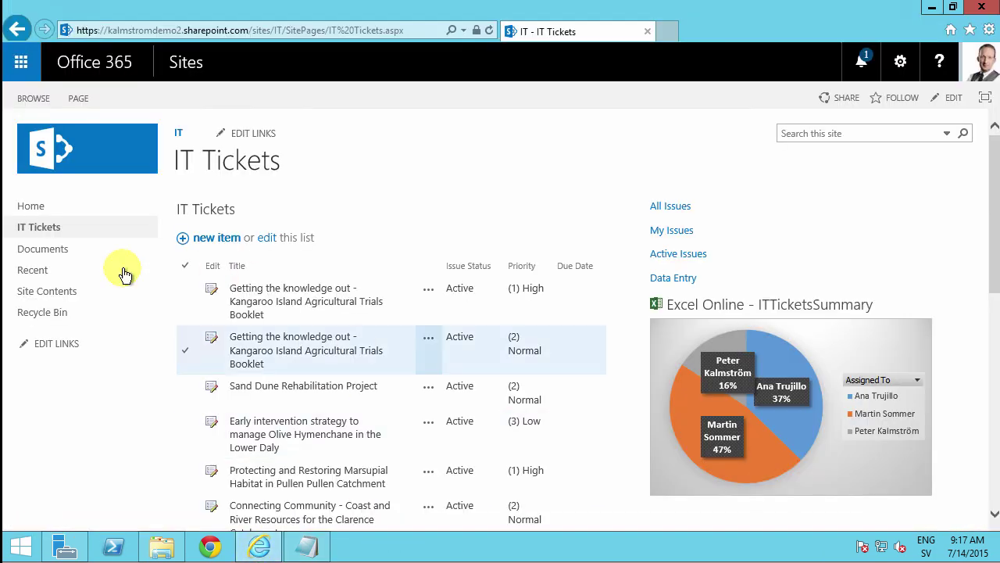
{"action": "left_click", "coordinate": [716, 303]}
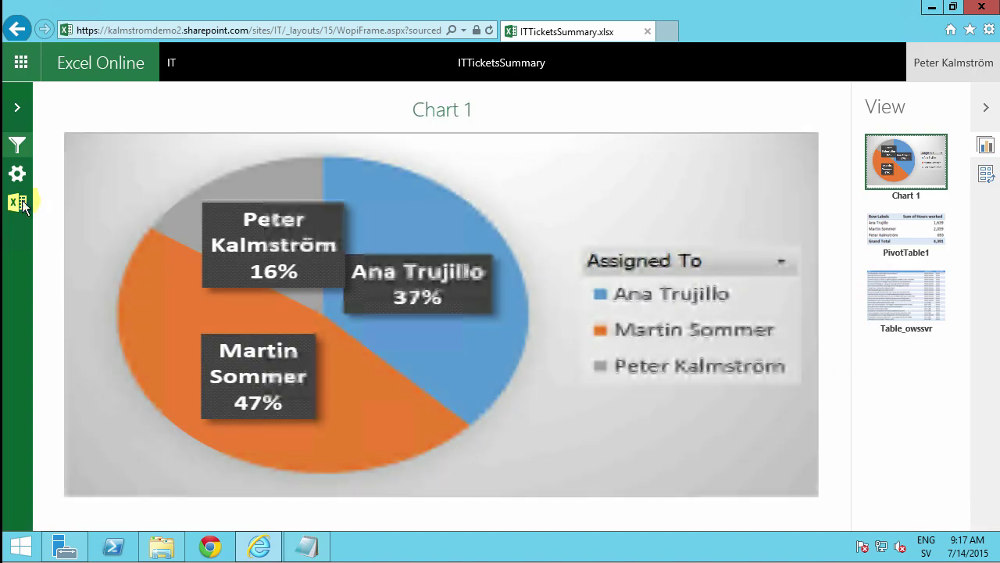
{"action": "left_click", "coordinate": [17, 202]}
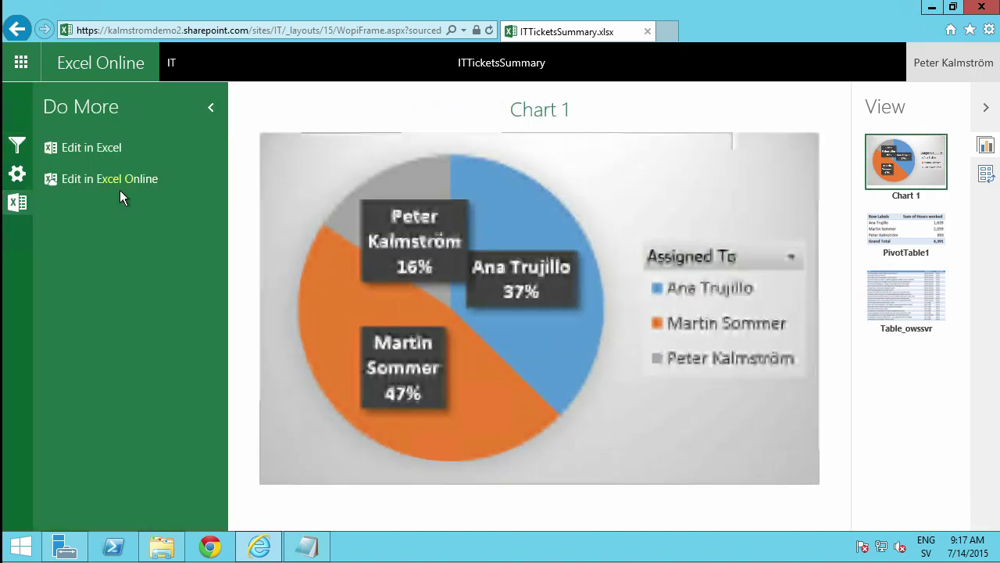
{"action": "left_click", "coordinate": [110, 148]}
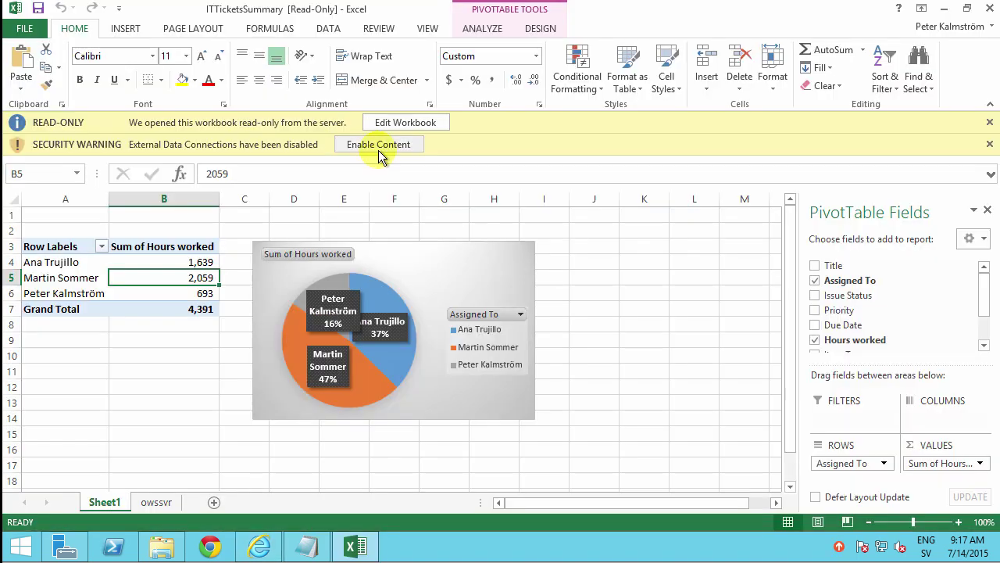
Enable the workbook's external data connections and switch it from read-only to editing
{"action": "left_click", "coordinate": [378, 148]}
{"action": "left_click", "coordinate": [561, 314]}
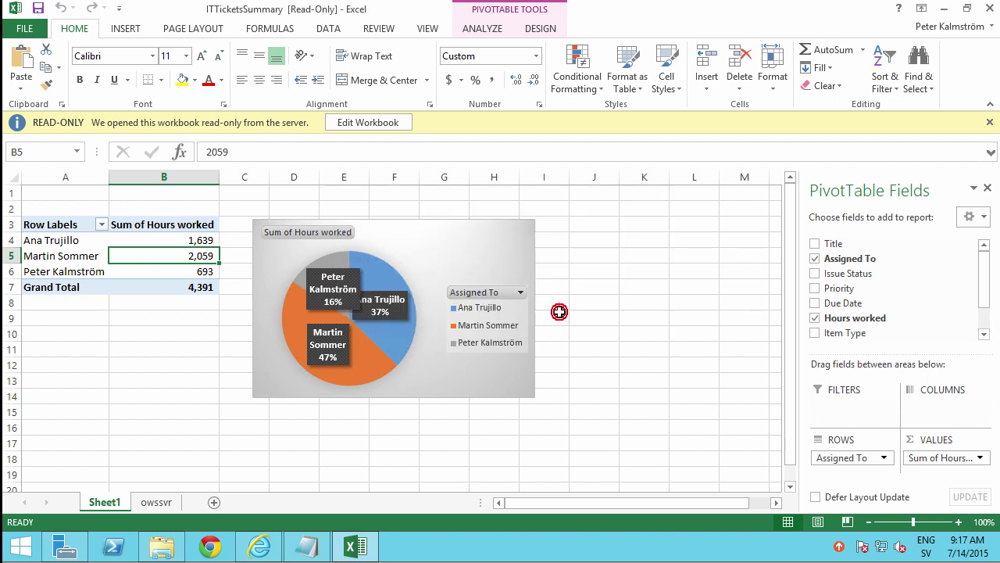
{"action": "left_click", "coordinate": [356, 122]}
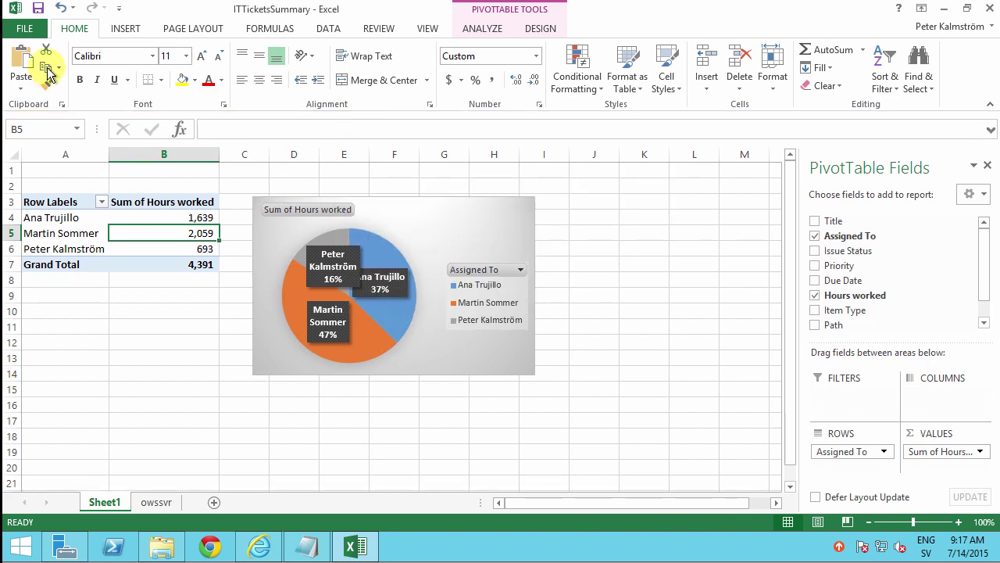
Copy the link to the ITTicketsSummary workbook from its file information and paste it into the script's blank third line in Notepad
{"action": "left_click", "coordinate": [24, 29]}
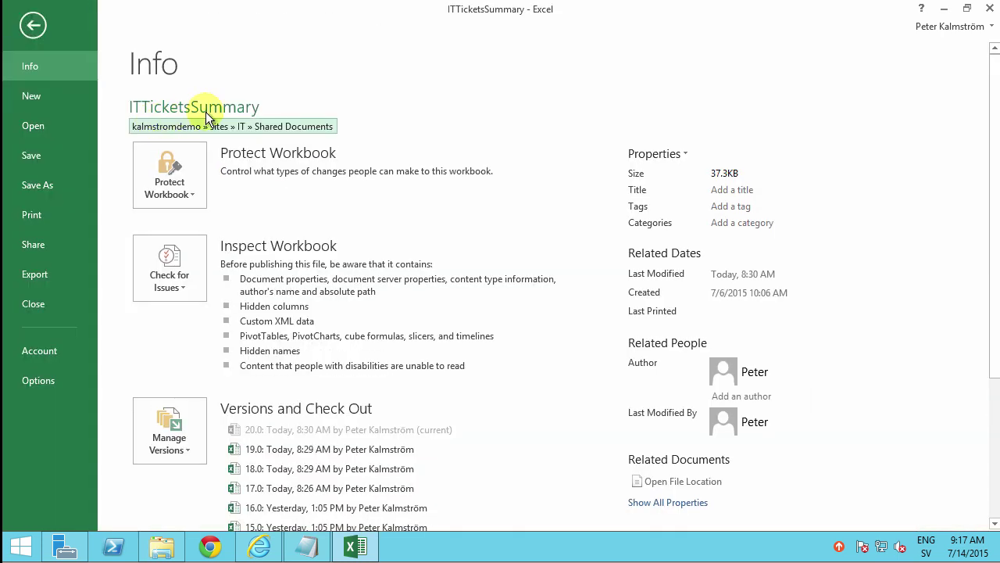
{"action": "left_click", "coordinate": [284, 134]}
{"action": "left_click", "coordinate": [317, 142]}
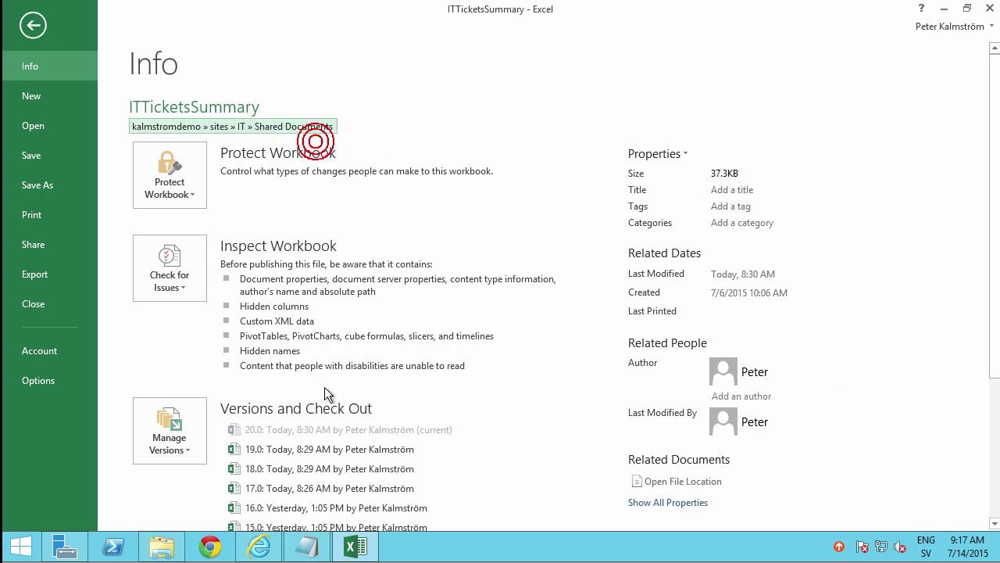
{"action": "left_click", "coordinate": [307, 547]}
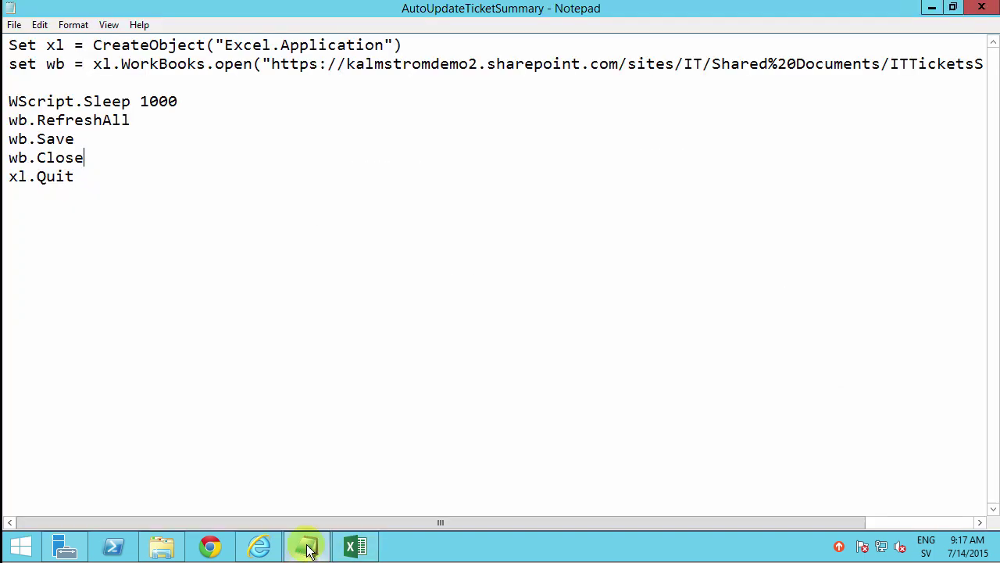
{"action": "left_click", "coordinate": [210, 82]}
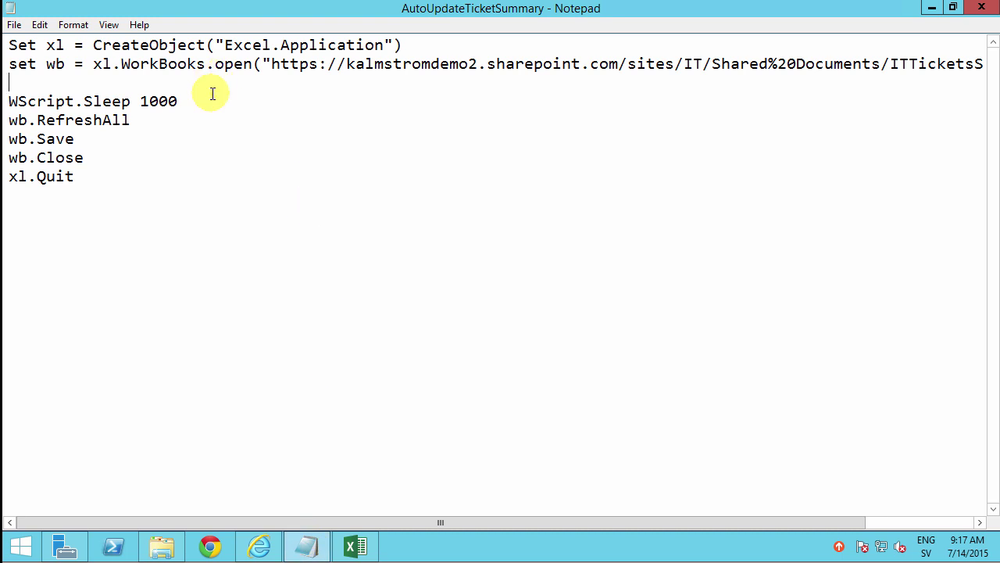
{"action": "key", "text": "ctrl+v"}
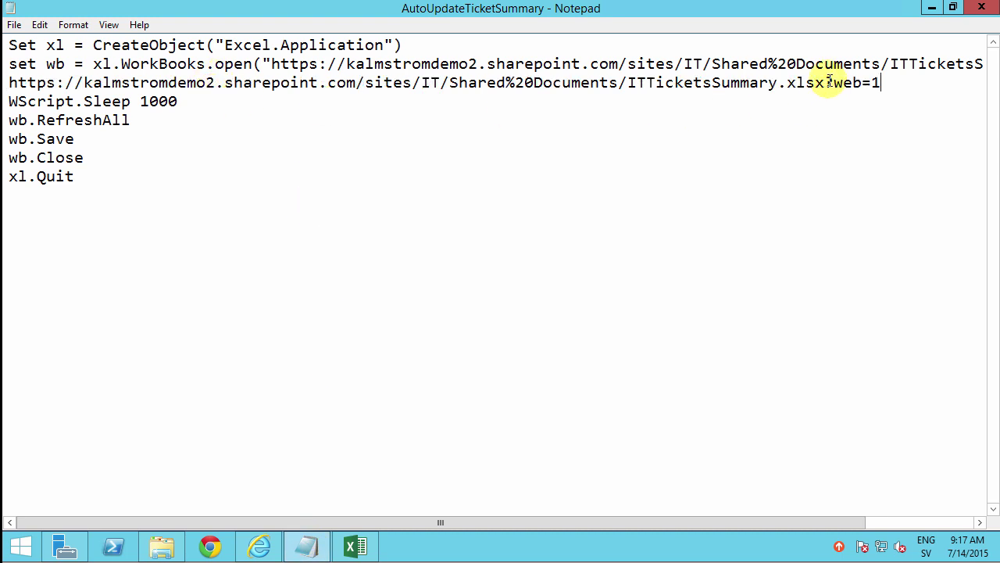
Remove "?web=1" from the end of the pasted workbook address and cut the remaining address out of the script
{"action": "left_click_drag", "start_coordinate": [825, 83], "coordinate": [903, 82]}
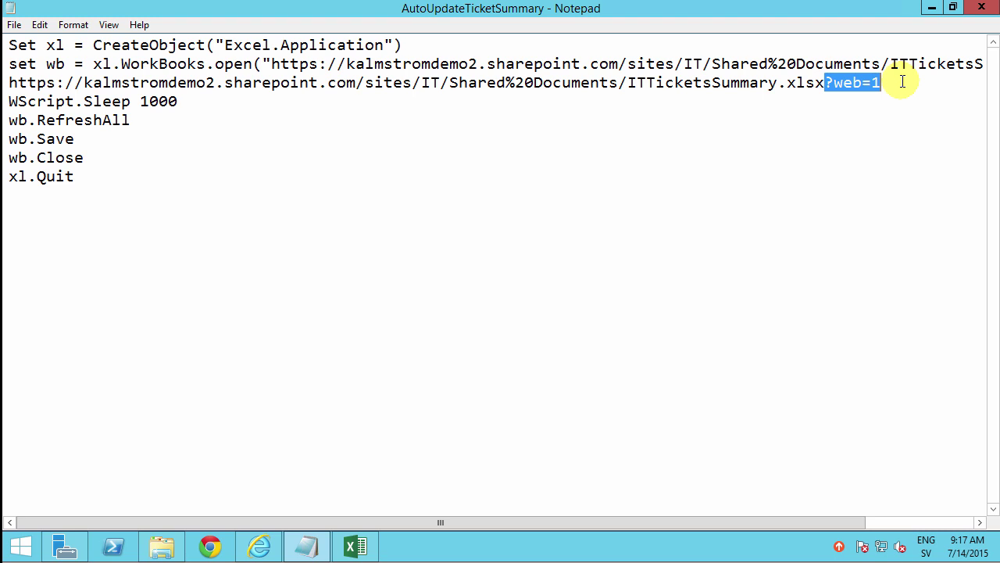
{"action": "key", "text": "Delete"}
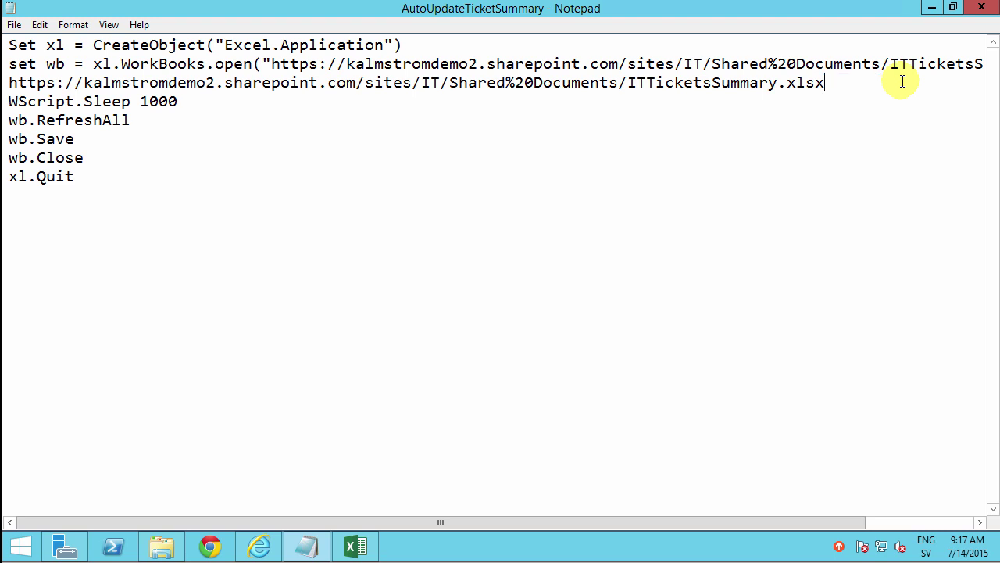
{"action": "key", "text": "shift+Home"}
{"action": "key", "text": "ctrl+x"}
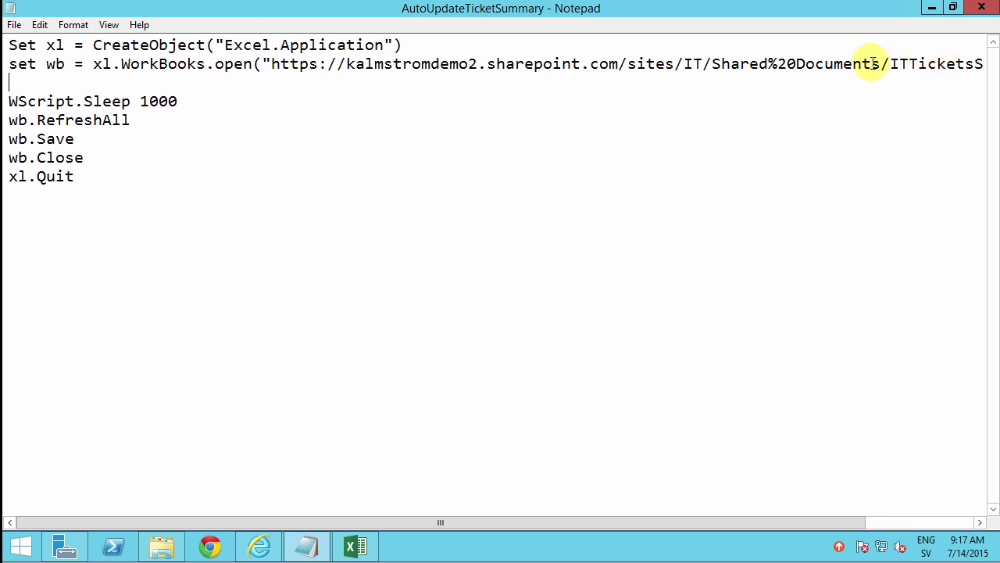
Review the WScript.Sleep 1000 and wb.RefreshAll lines by highlighting each of them in the script
{"action": "left_click", "coordinate": [210, 99]}
{"action": "left_click_drag", "start_coordinate": [208, 100], "coordinate": [6, 100]}
{"action": "left_click", "coordinate": [196, 100]}
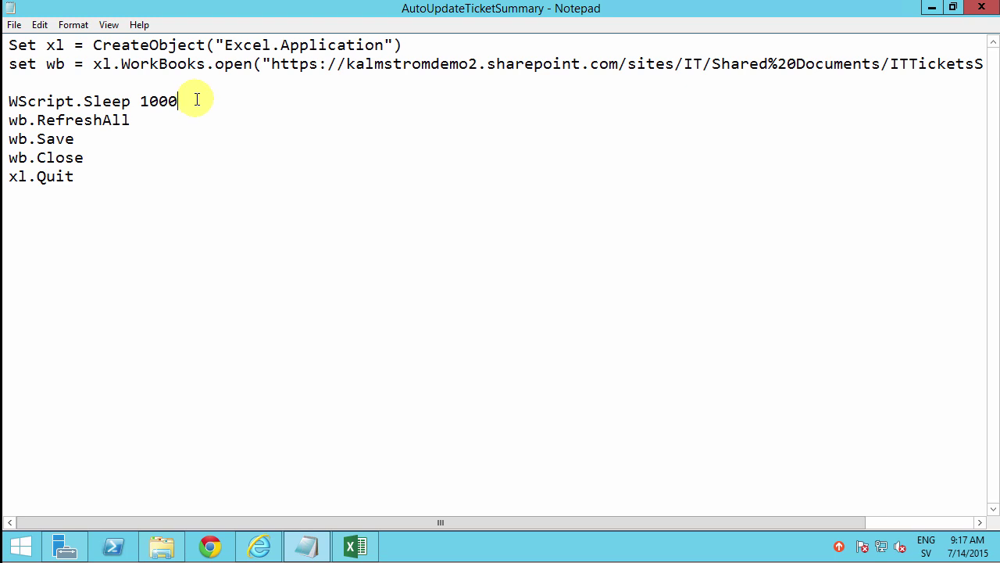
{"action": "left_click_drag", "start_coordinate": [131, 119], "coordinate": [9, 119]}
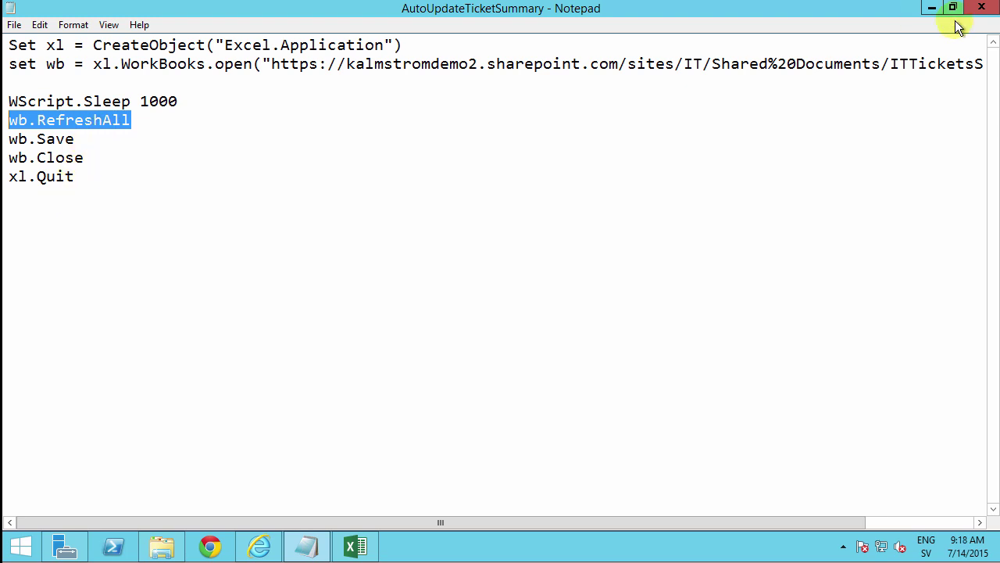
Save and close the AutoUpdateTicketSummary script, and close the ITTicketsSummary workbook in Excel without saving
{"action": "left_click", "coordinate": [982, 7]}
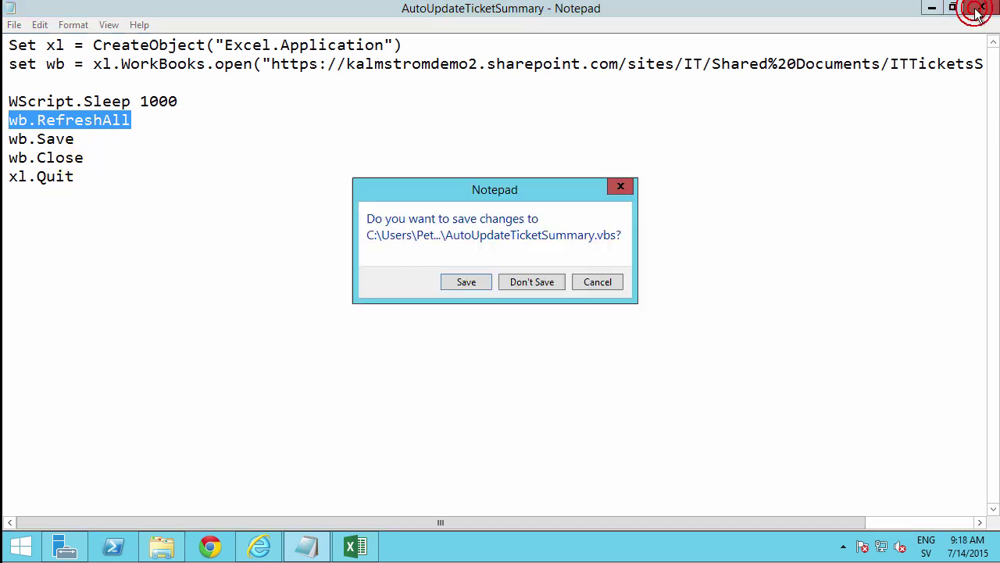
{"action": "left_click", "coordinate": [466, 282]}
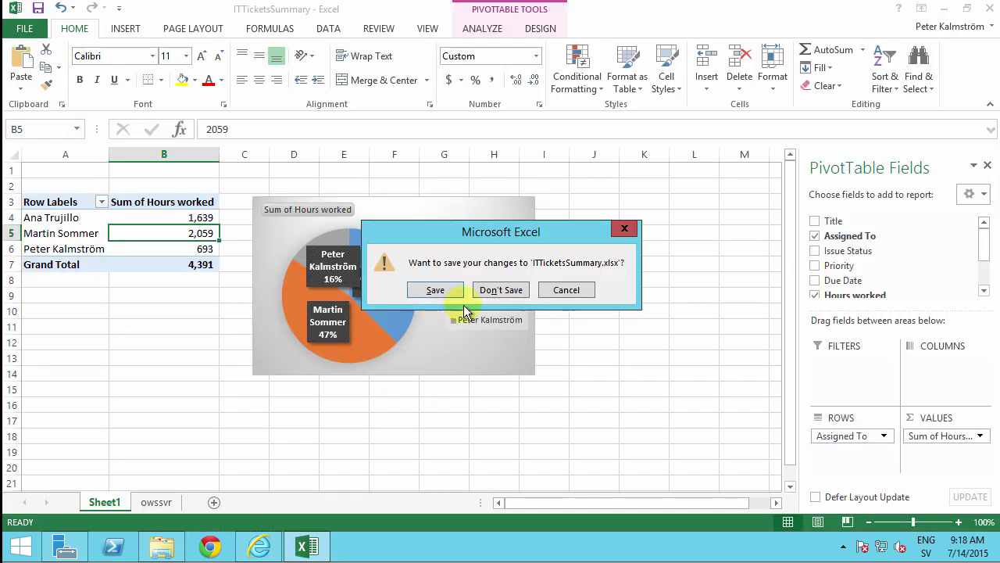
{"action": "left_click", "coordinate": [501, 289]}
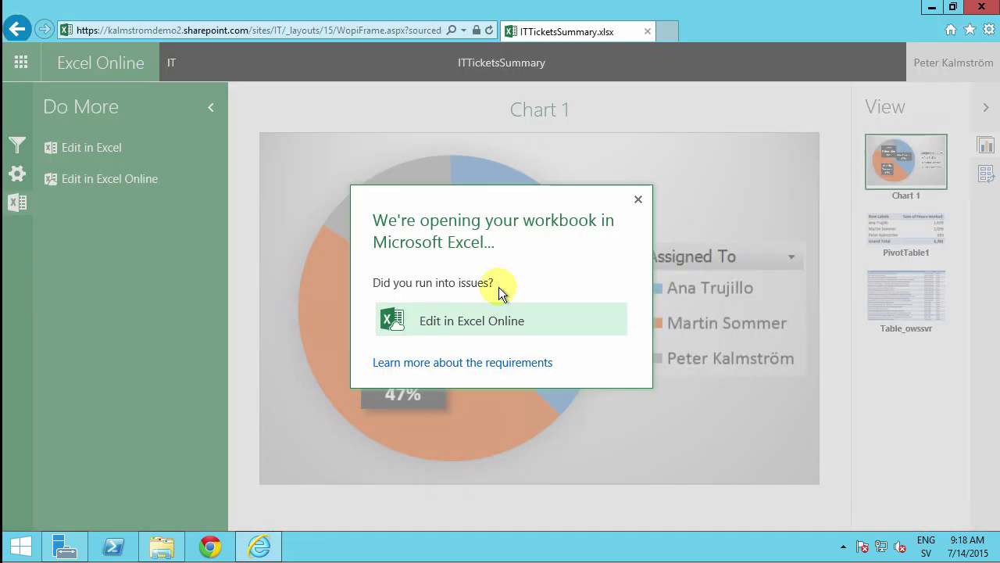
Return to the IT Tickets page and check the actions available for the AutoUpdateTicketSummary script in the Documents folder
{"action": "left_click", "coordinate": [638, 201]}
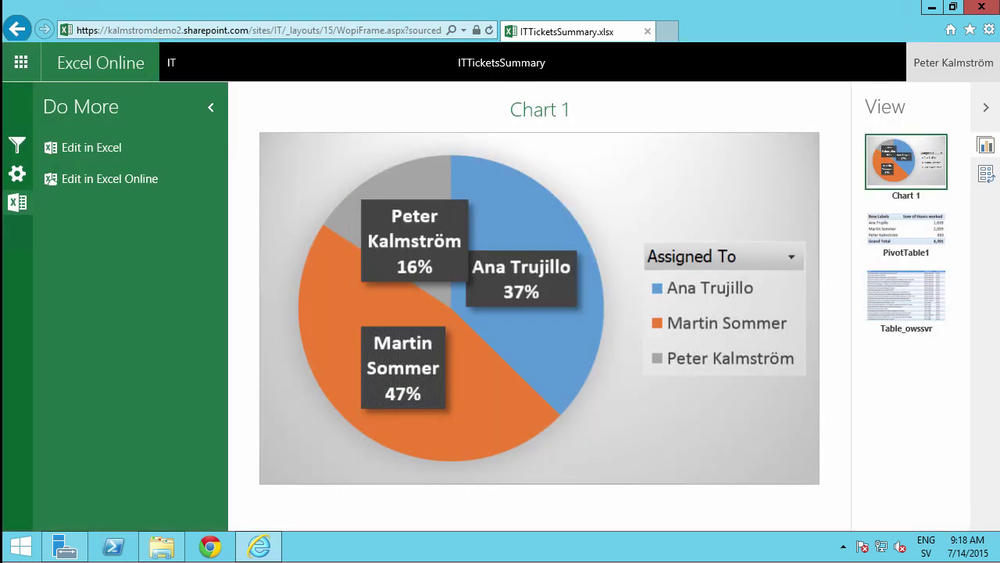
{"action": "left_click", "coordinate": [16, 29]}
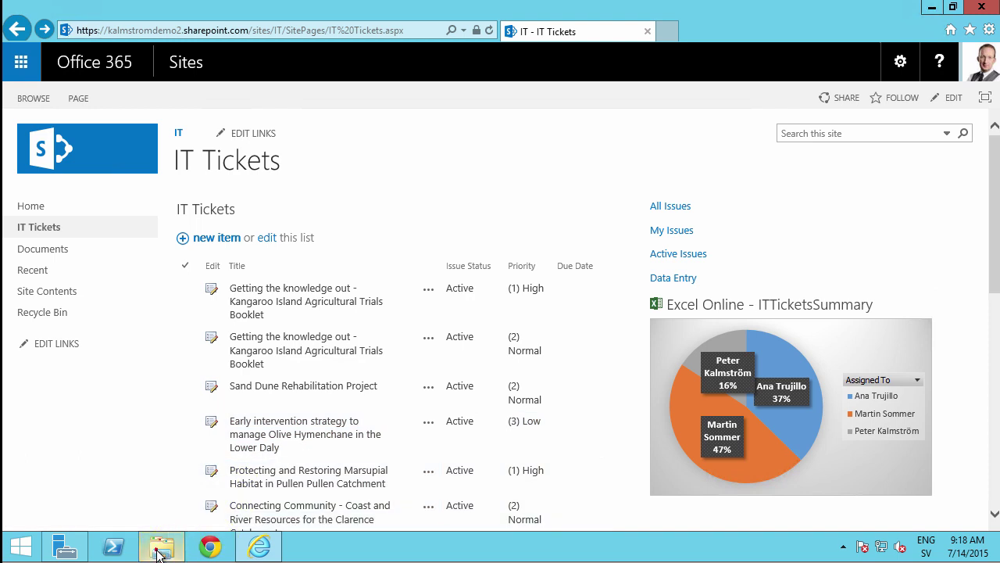
{"action": "left_click", "coordinate": [158, 552]}
{"action": "right_click", "coordinate": [193, 100]}
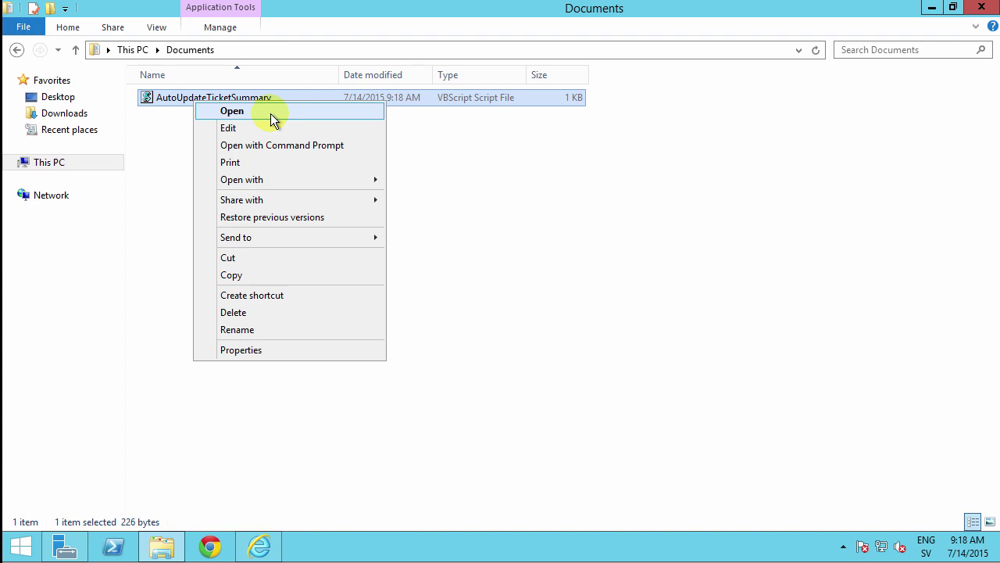
{"action": "left_click", "coordinate": [531, 208]}
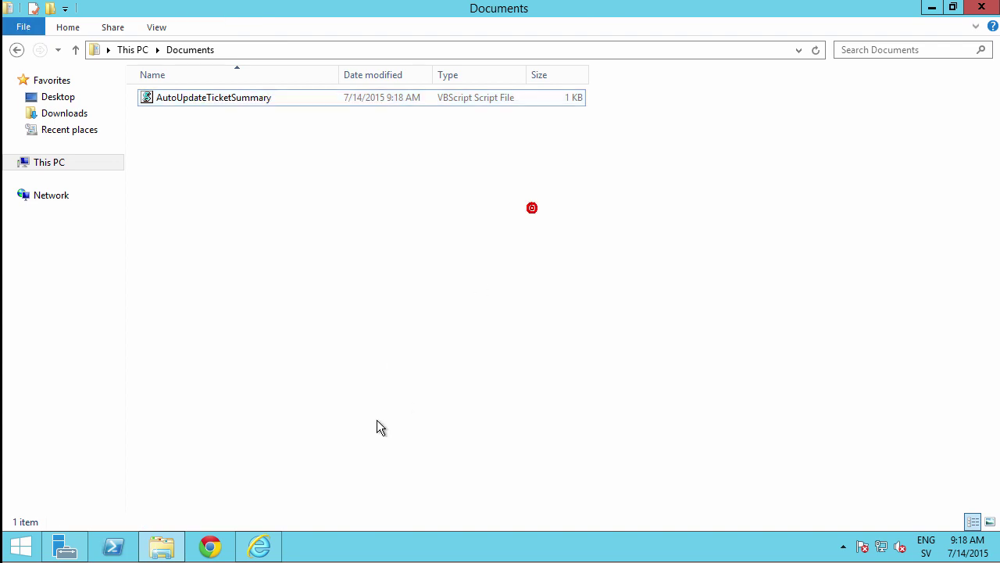
Search Windows for "scheduler" and open Task Scheduler
{"action": "left_click", "coordinate": [22, 552]}
{"action": "type", "text": "scheduler"}
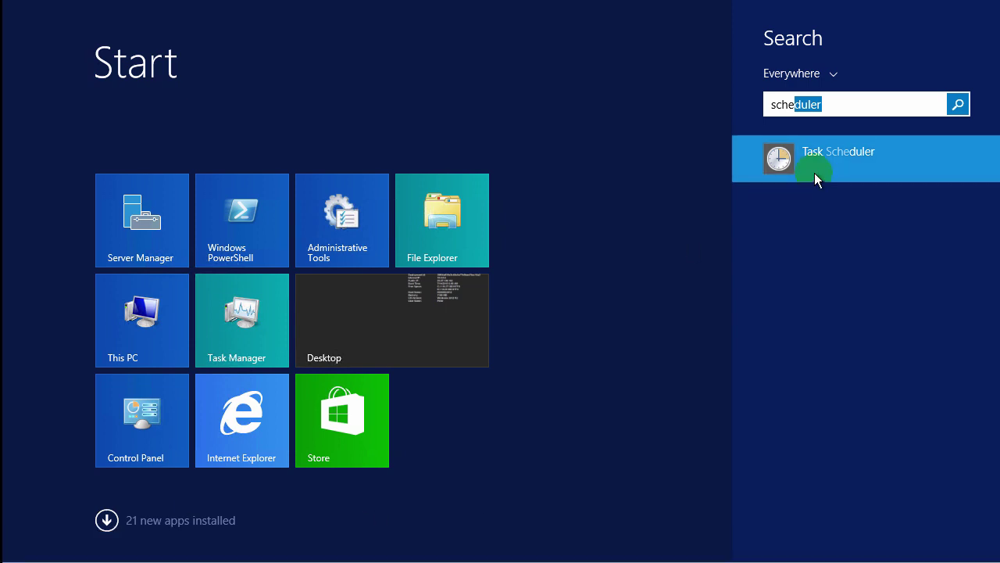
{"action": "left_click", "coordinate": [815, 168]}
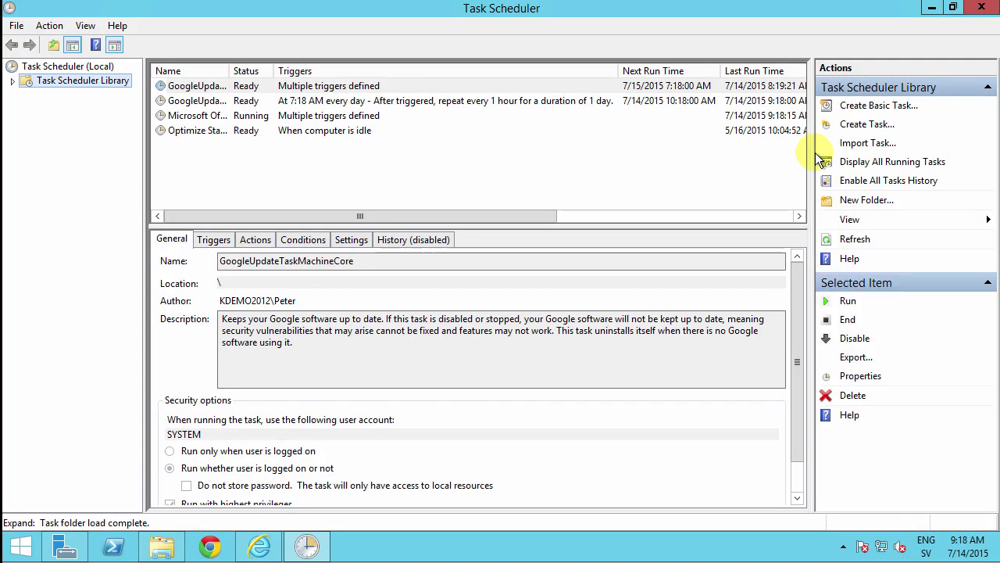
Start a new basic task named UpdateTickets and give it a daily trigger
{"action": "left_click", "coordinate": [899, 105]}
{"action": "type", "text": "UpdateTickets"}
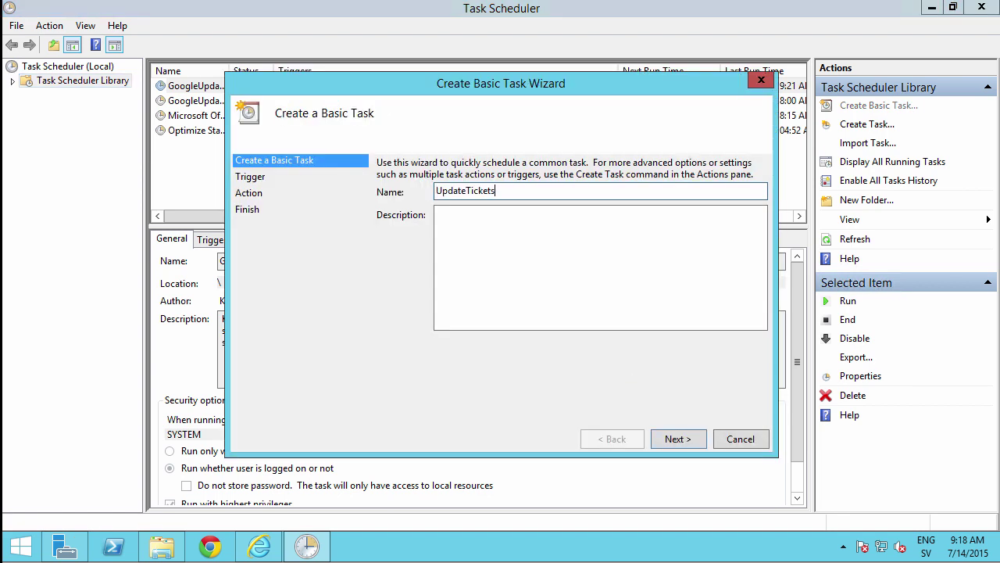
{"action": "left_click", "coordinate": [665, 438]}
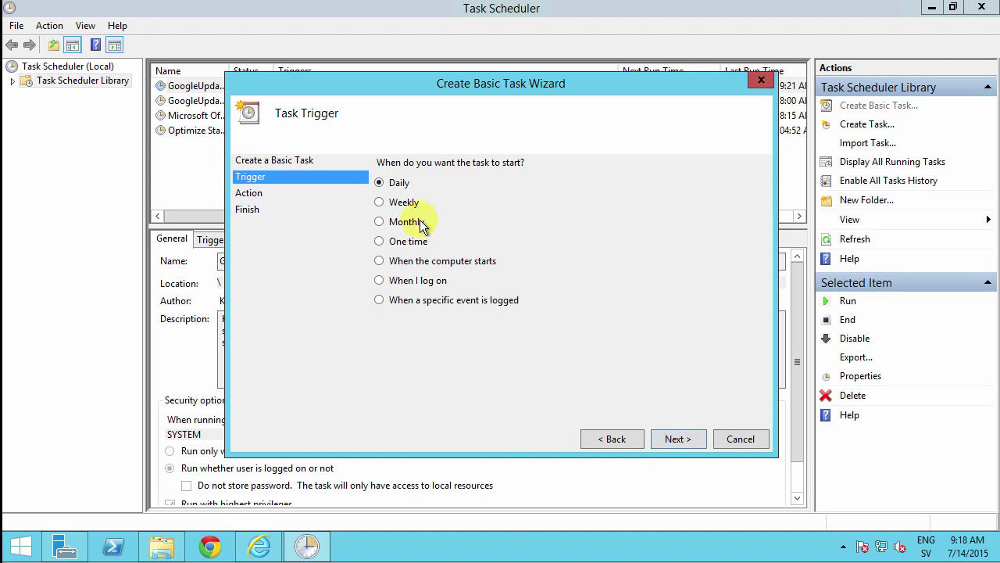
{"action": "left_click", "coordinate": [679, 439]}
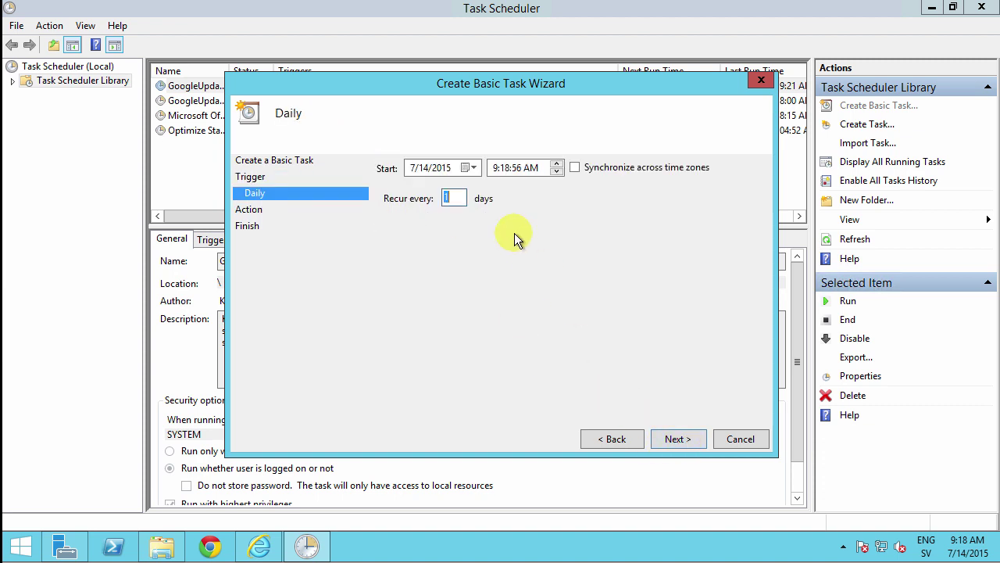
Make the task start the AutoUpdateTicketSummary script from Documents, and finish the wizard with the task's Properties dialog set to open
{"action": "left_click", "coordinate": [672, 439]}
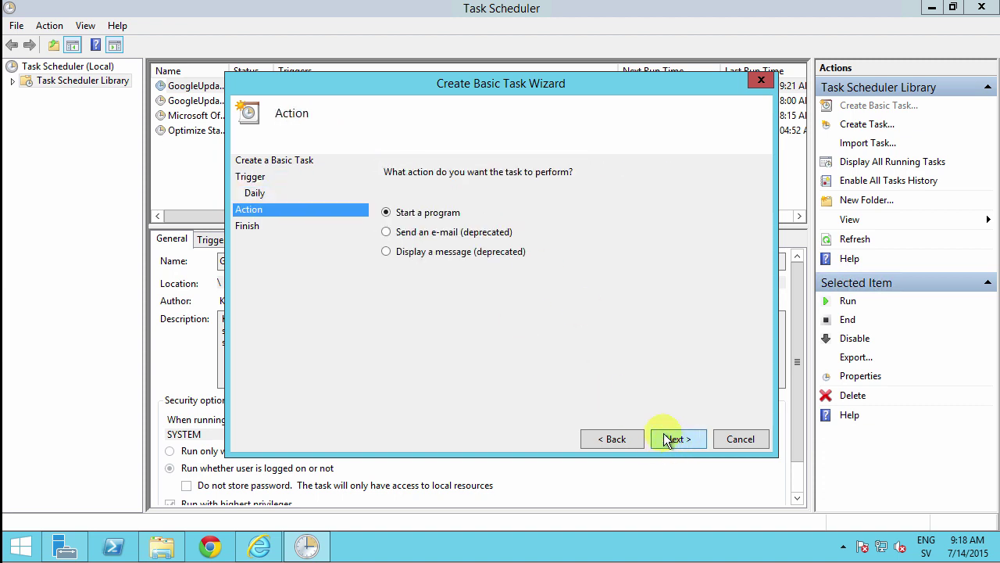
{"action": "left_click", "coordinate": [680, 440]}
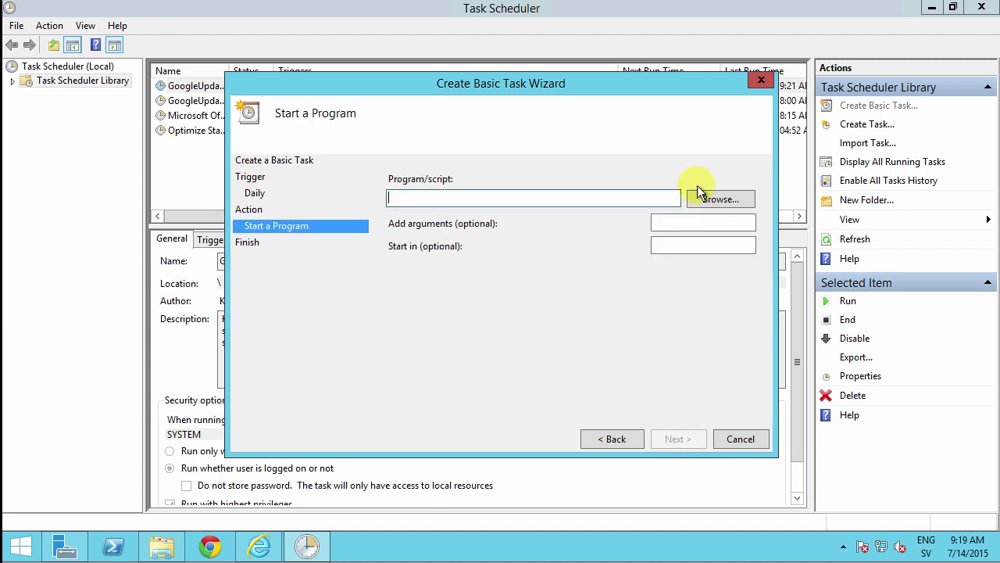
{"action": "left_click", "coordinate": [720, 200]}
{"action": "left_click", "coordinate": [513, 205]}
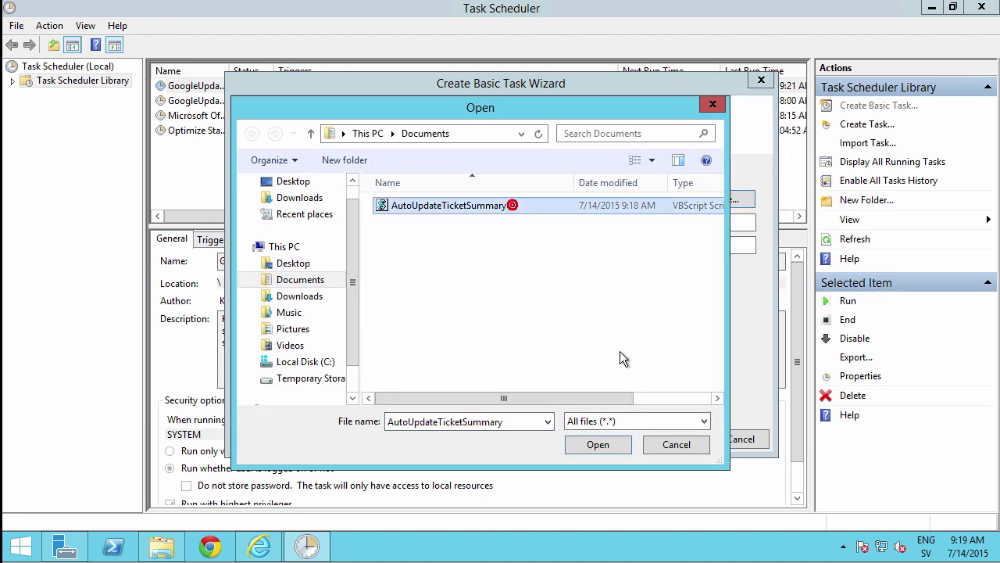
{"action": "left_click", "coordinate": [595, 444]}
{"action": "left_click", "coordinate": [674, 438]}
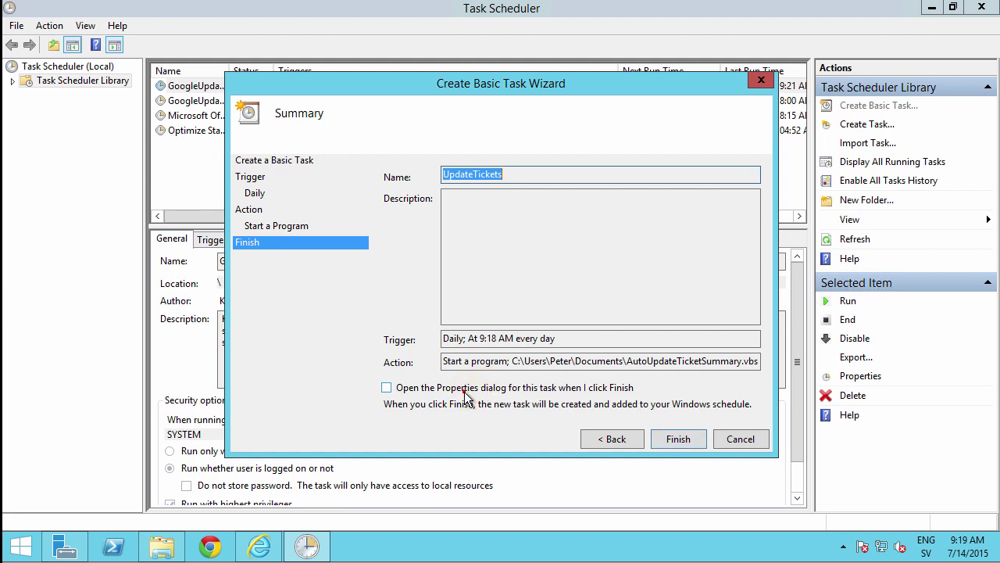
{"action": "left_click", "coordinate": [467, 387]}
{"action": "left_click", "coordinate": [661, 438]}
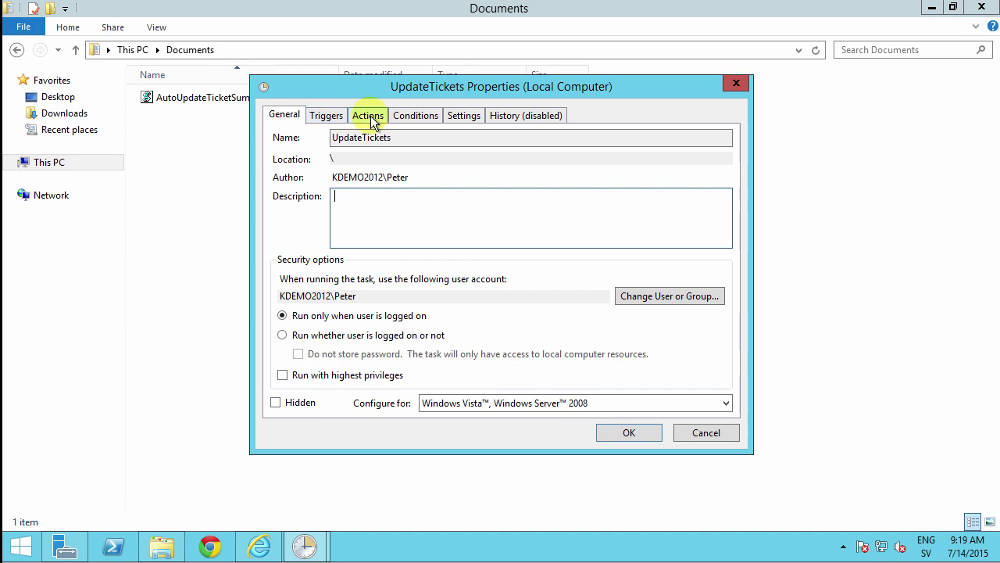
Set the UpdateTickets daily trigger to repeat every 1 minute for a duration of 1 day, check the task's action and save the properties
{"action": "left_click", "coordinate": [327, 116]}
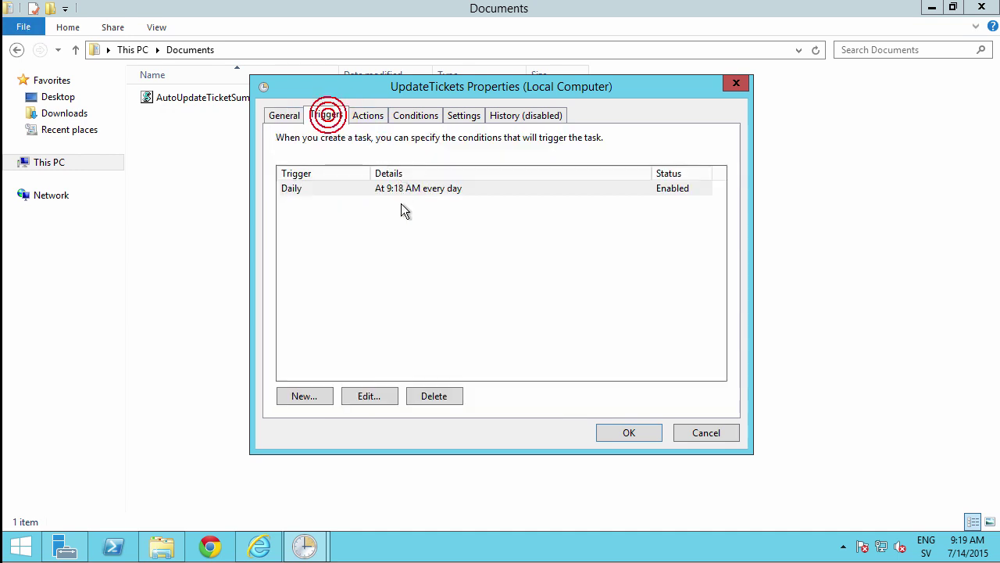
{"action": "left_click", "coordinate": [402, 190]}
{"action": "left_click", "coordinate": [382, 396]}
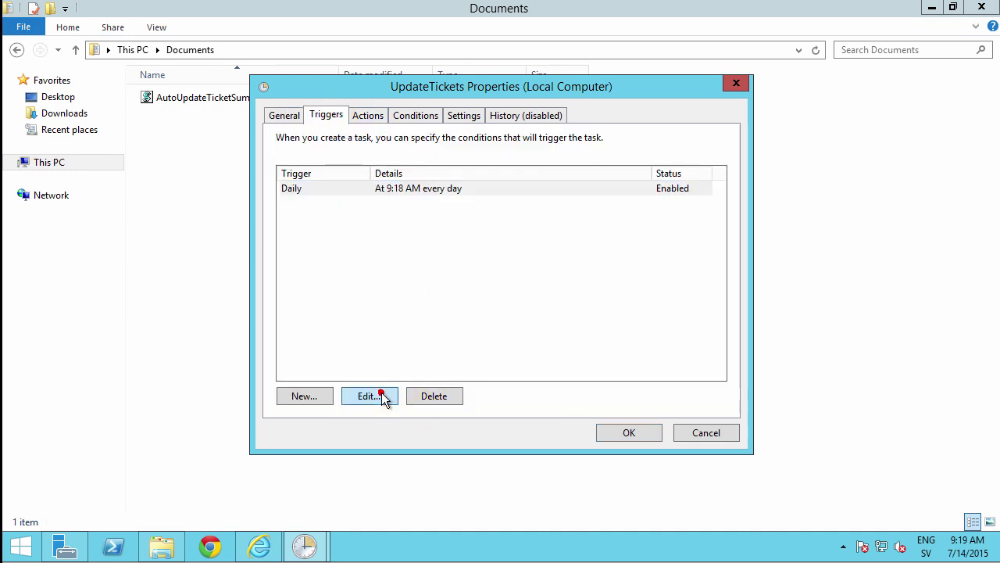
{"action": "left_click", "coordinate": [294, 309]}
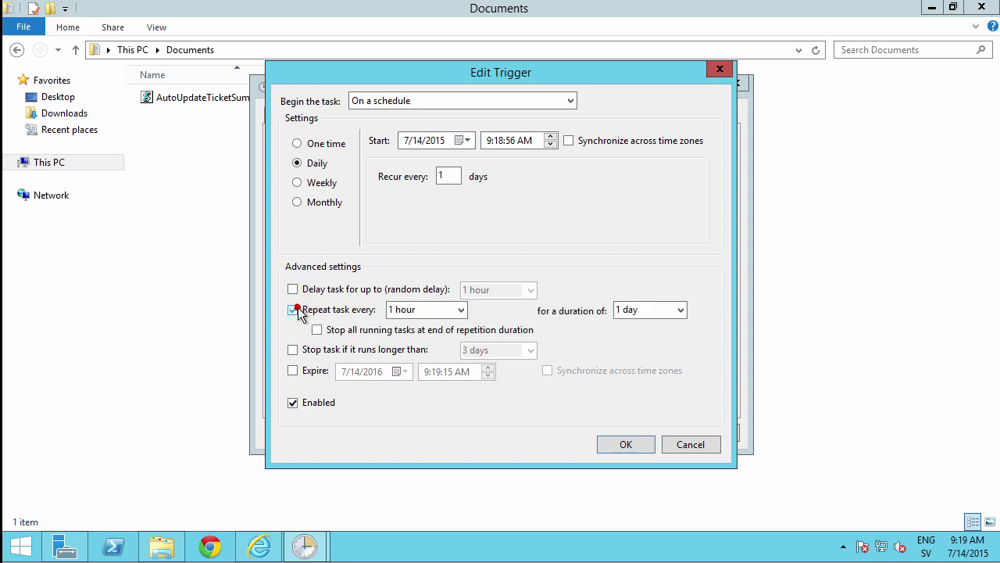
{"action": "left_click", "coordinate": [458, 310]}
{"action": "left_click", "coordinate": [416, 326]}
{"action": "type", "text": "1"}
{"action": "left_click", "coordinate": [623, 444]}
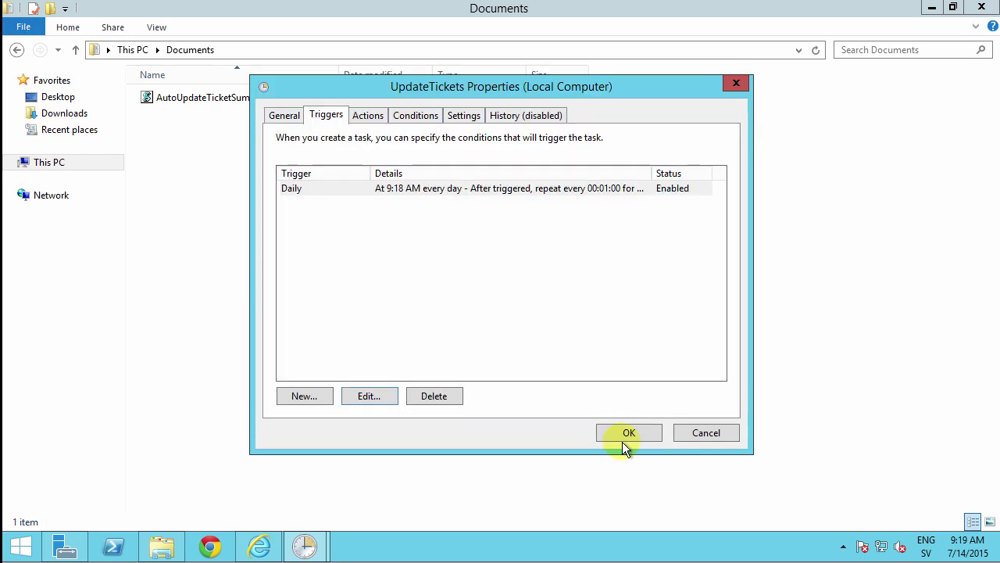
{"action": "left_click", "coordinate": [368, 115]}
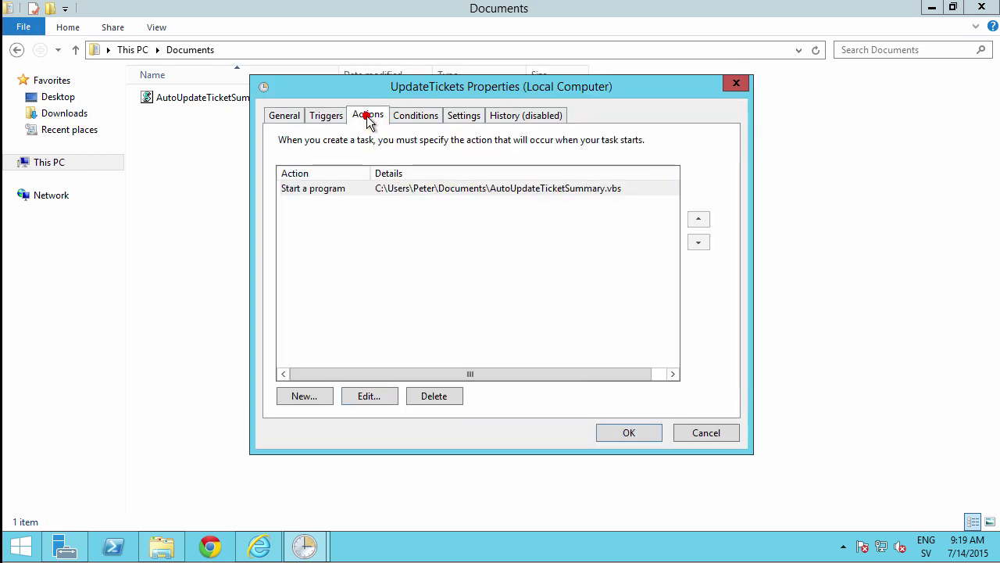
{"action": "left_click", "coordinate": [633, 433]}
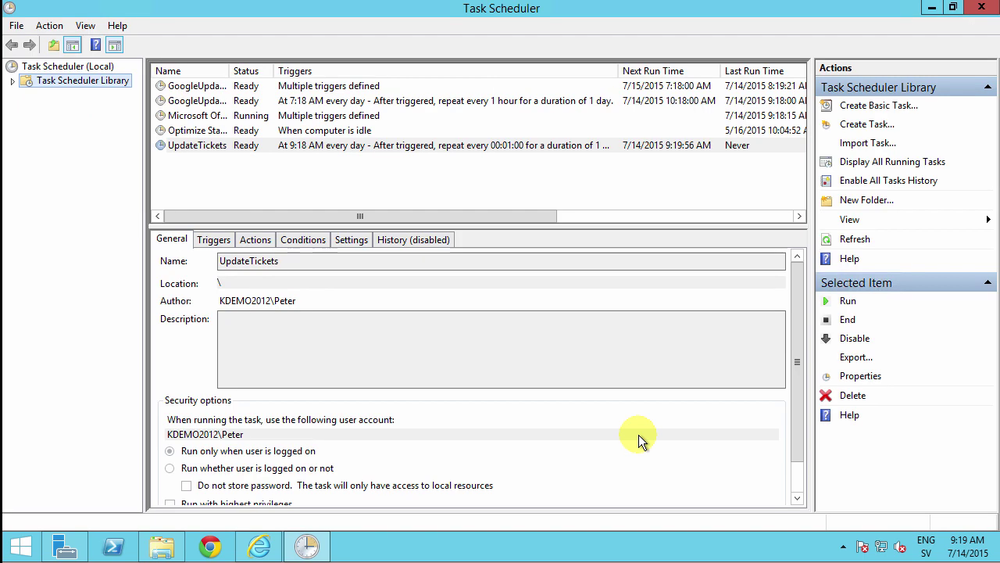
Enable history for all tasks and show the history of the UpdateTickets task
{"action": "left_click", "coordinate": [248, 148]}
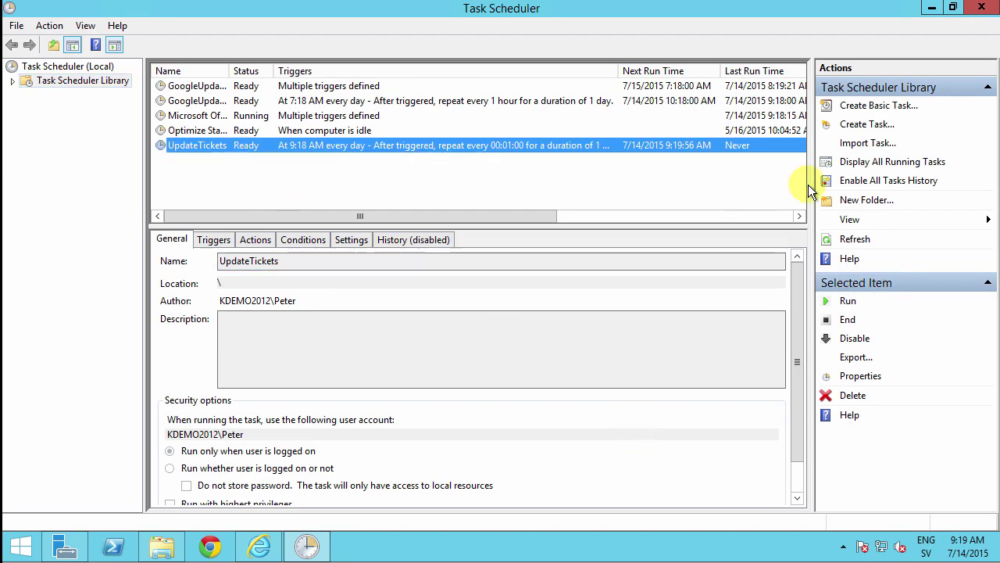
{"action": "left_click", "coordinate": [881, 186]}
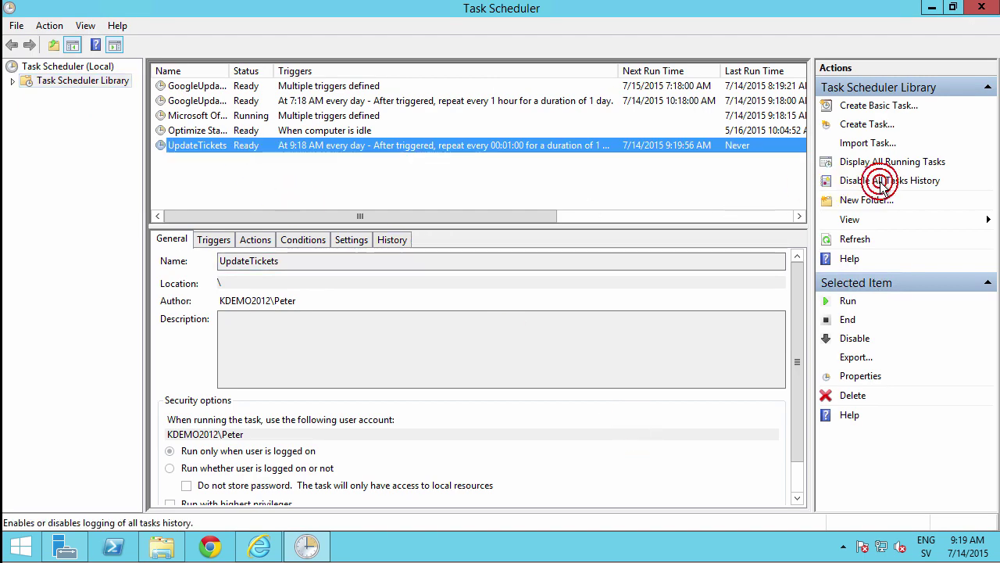
{"action": "left_click", "coordinate": [398, 239]}
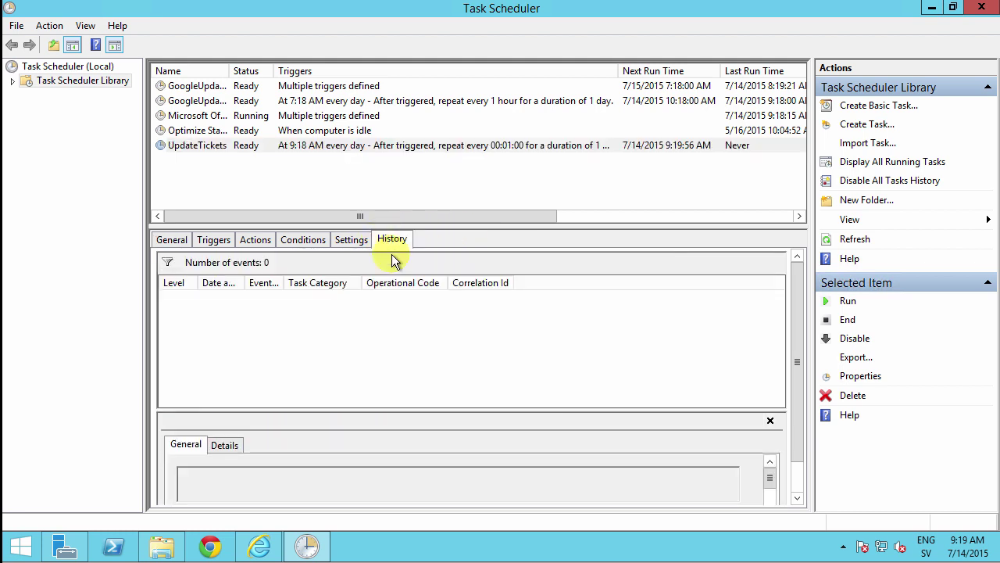
Run the UpdateTickets task manually
{"action": "left_click", "coordinate": [236, 146]}
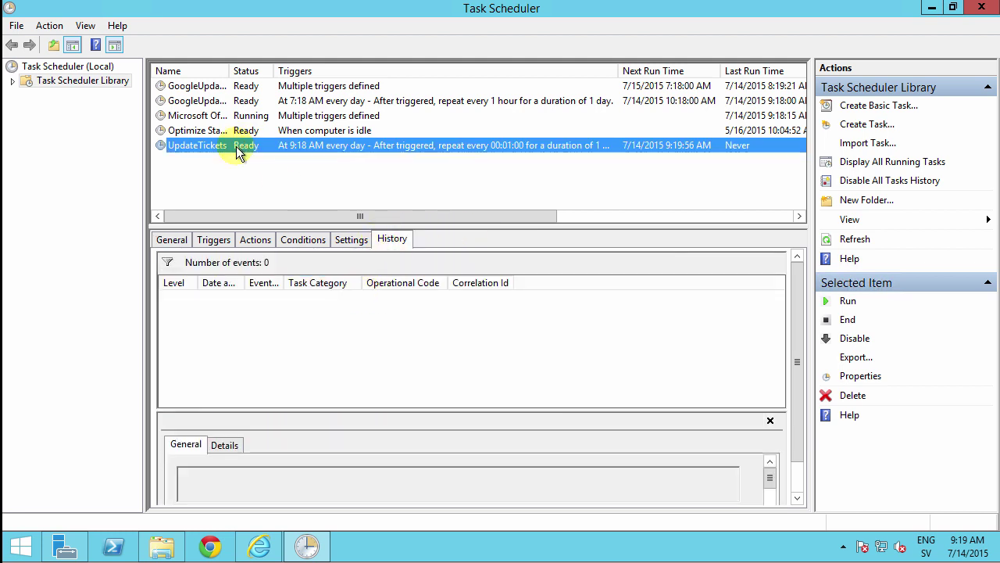
{"action": "right_click", "coordinate": [236, 146]}
{"action": "left_click", "coordinate": [267, 159]}
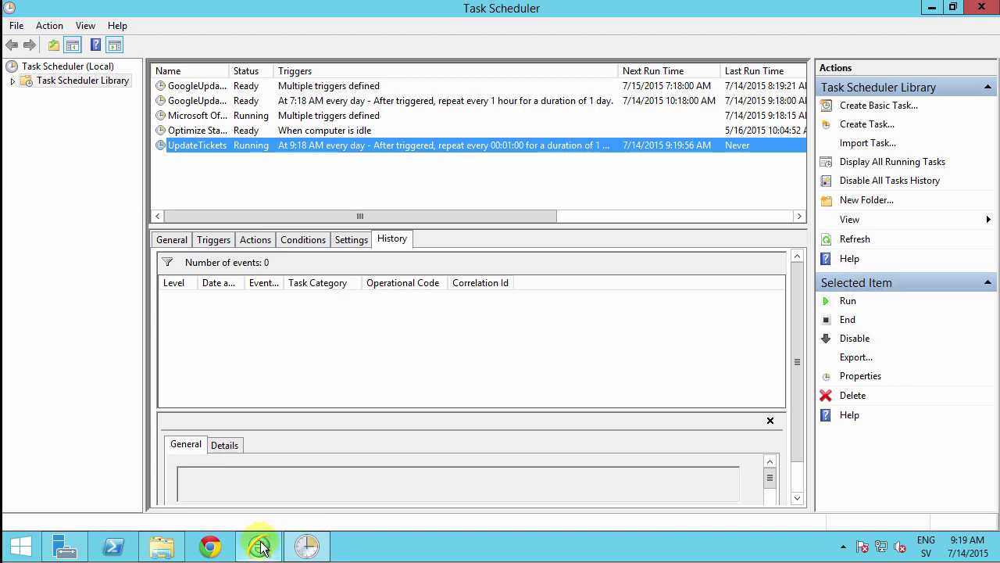
Open Task Manager to examine the running processes, and minimize it
{"action": "right_click", "coordinate": [413, 537]}
{"action": "left_click", "coordinate": [449, 487]}
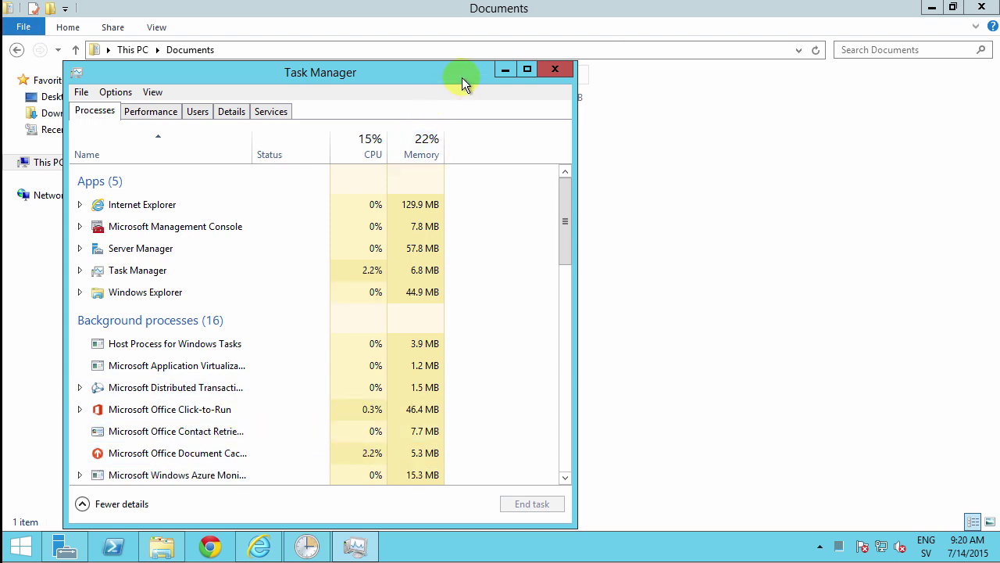
{"action": "left_click", "coordinate": [504, 70]}
In Internet Explorer, check ITTicketsSummary's modified time in the Documents library and view the IT Tickets page, and return to Task Scheduler
{"action": "left_click", "coordinate": [261, 545]}
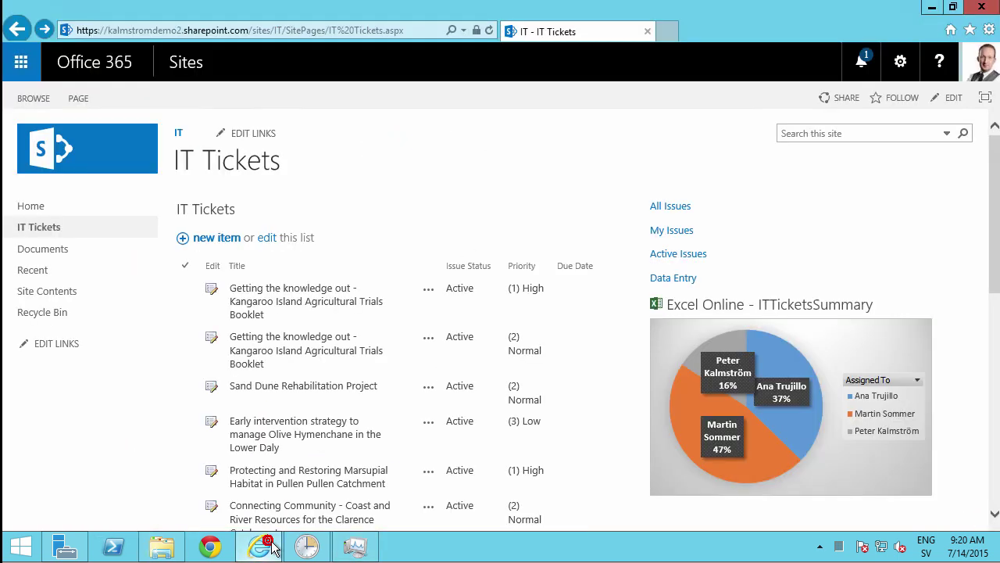
{"action": "left_click", "coordinate": [56, 251]}
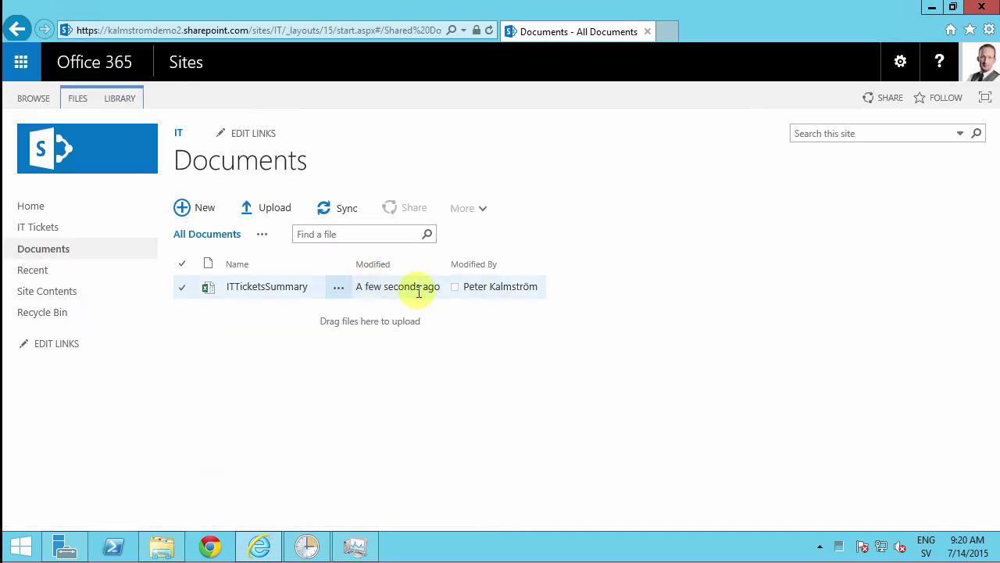
{"action": "left_click", "coordinate": [47, 227]}
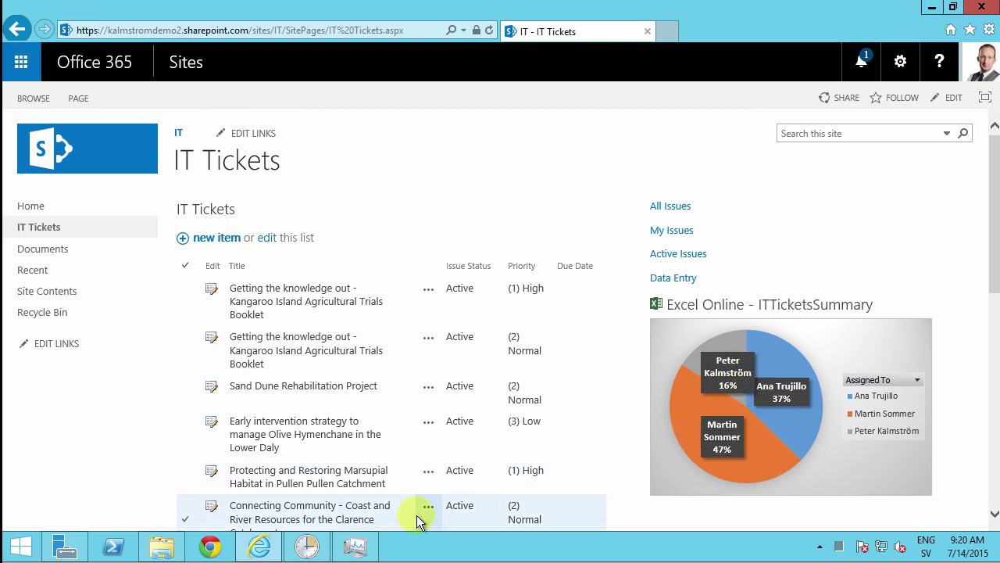
{"action": "mouse_move", "coordinate": [328, 540]}
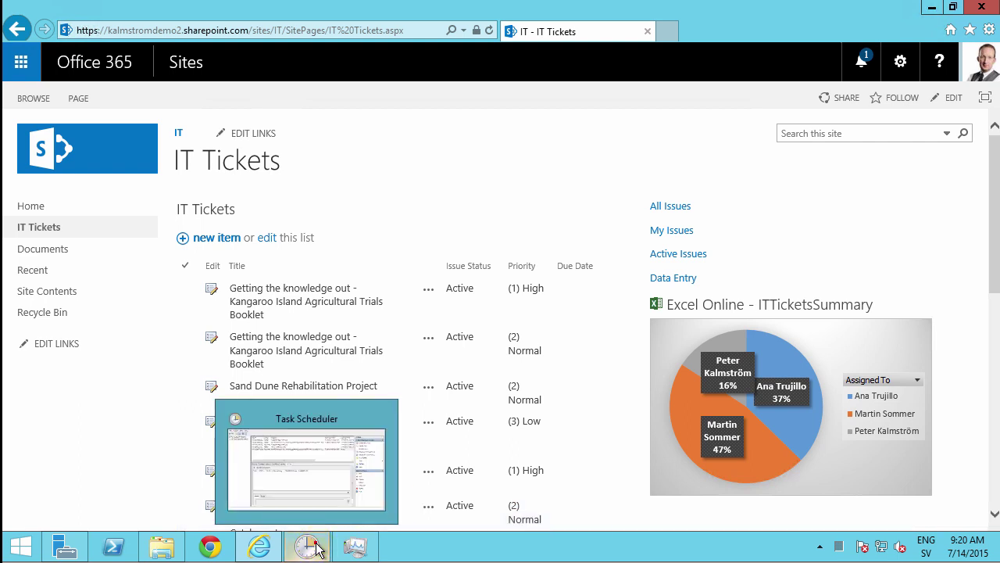
{"action": "left_click", "coordinate": [323, 505]}
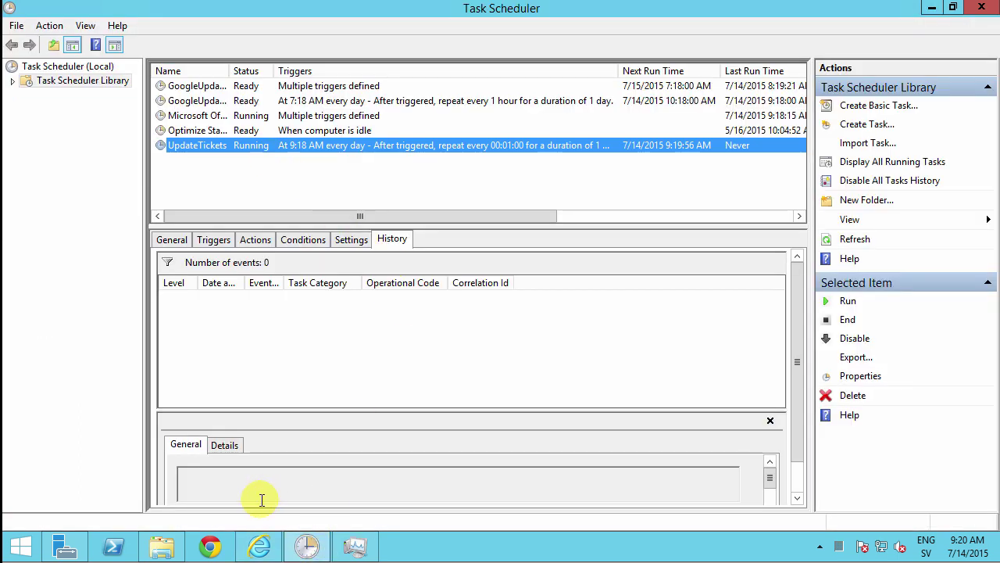
Search Windows for Excel 2013, open it and create a blank workbook
{"action": "key", "text": "super"}
{"action": "type", "text": "excel"}
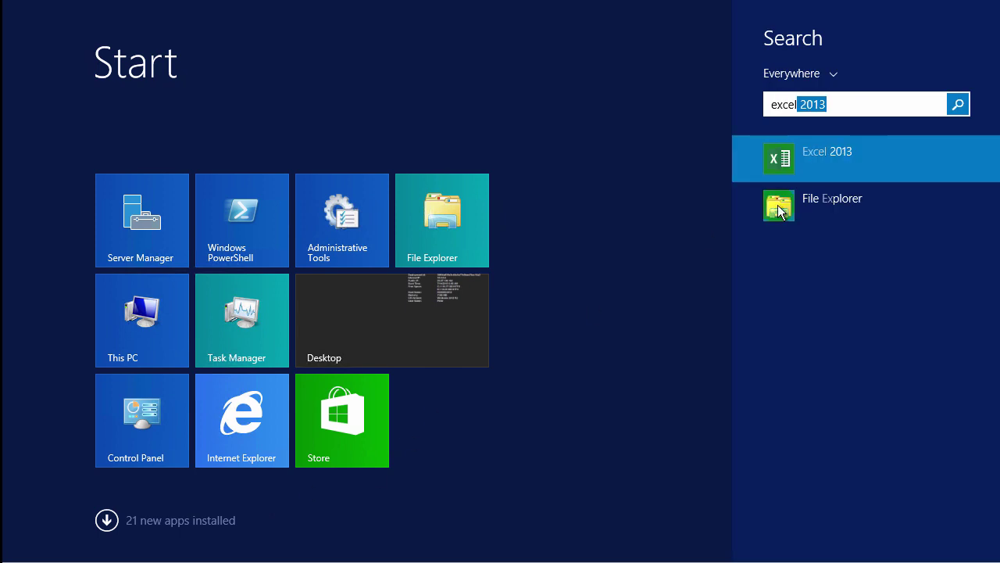
{"action": "key", "text": "super"}
{"action": "left_click", "coordinate": [835, 161]}
{"action": "left_click", "coordinate": [702, 426]}
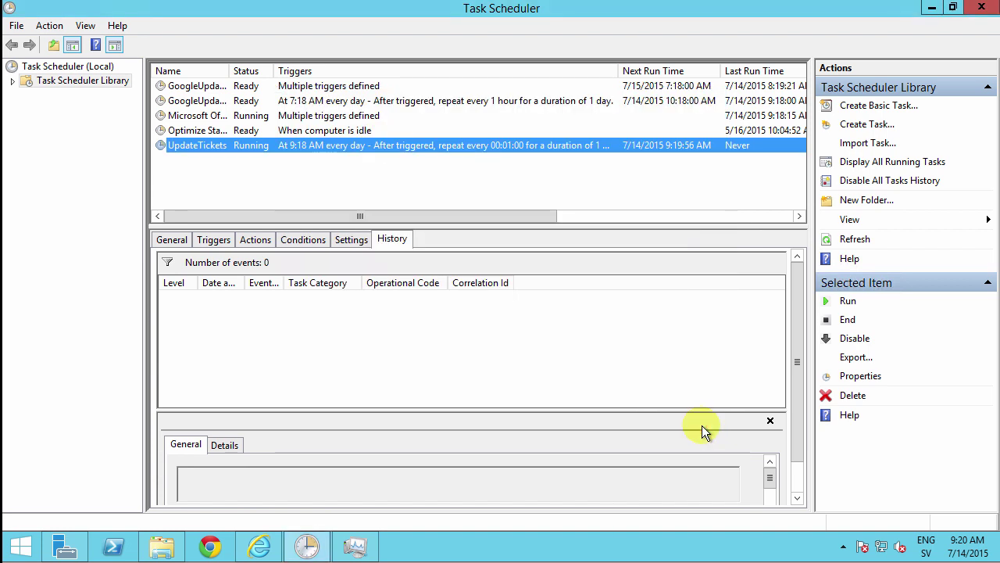
{"action": "key", "text": "super"}
{"action": "type", "text": "excel 2013"}
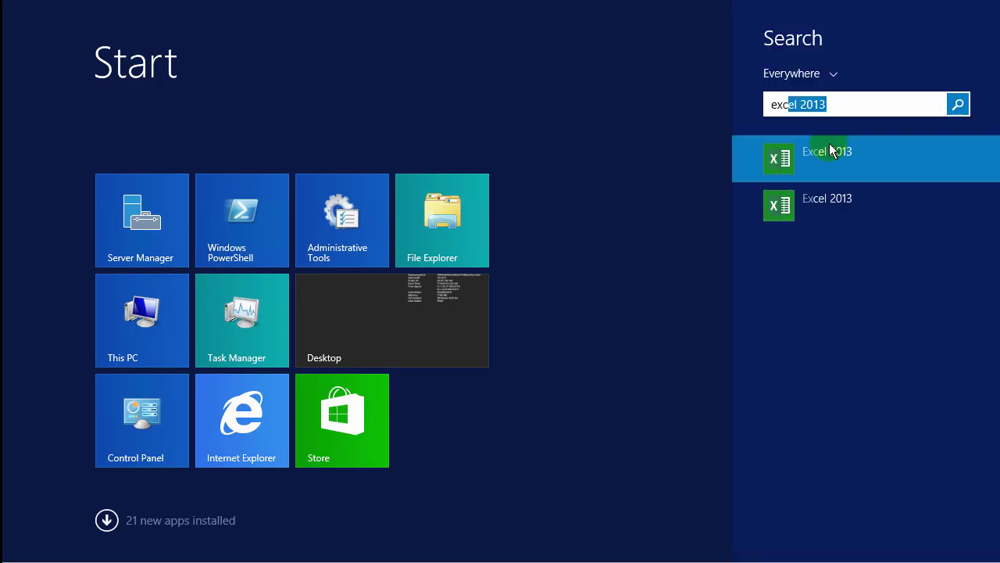
{"action": "left_click", "coordinate": [830, 148]}
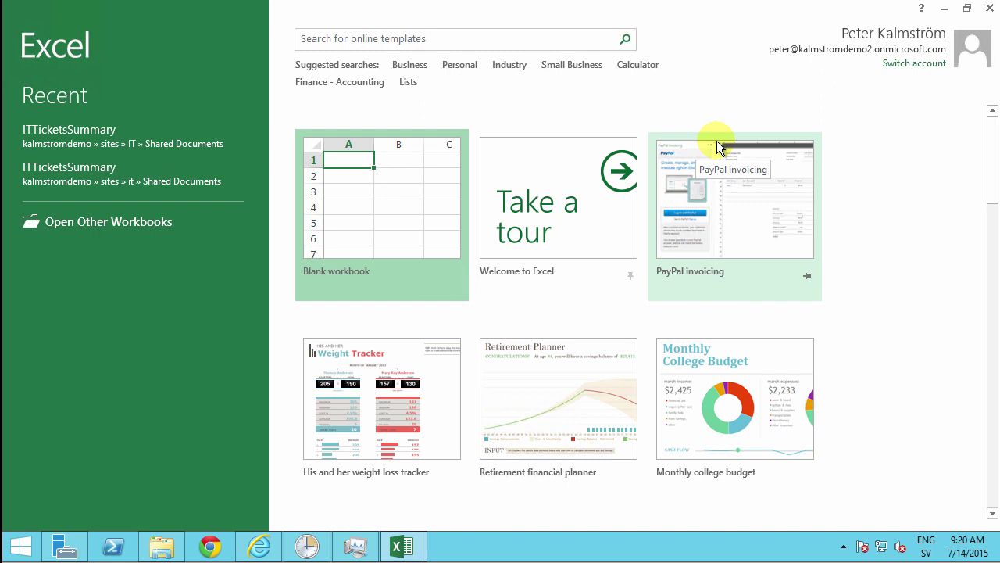
{"action": "left_click", "coordinate": [349, 197]}
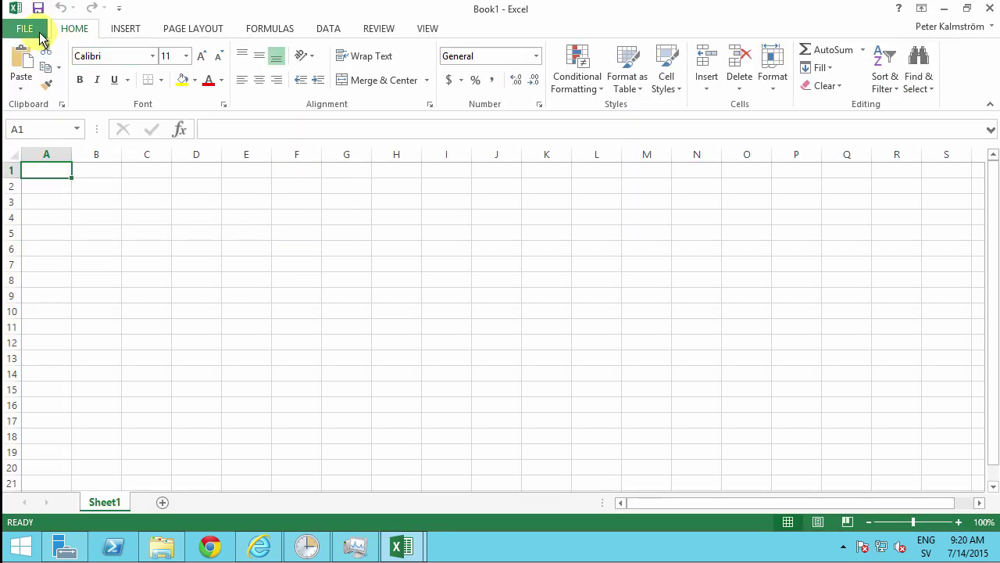
Review the signed-in user and product information on Excel's Account page, and switch back to the IT Tickets page in Internet Explorer
{"action": "left_click", "coordinate": [37, 32]}
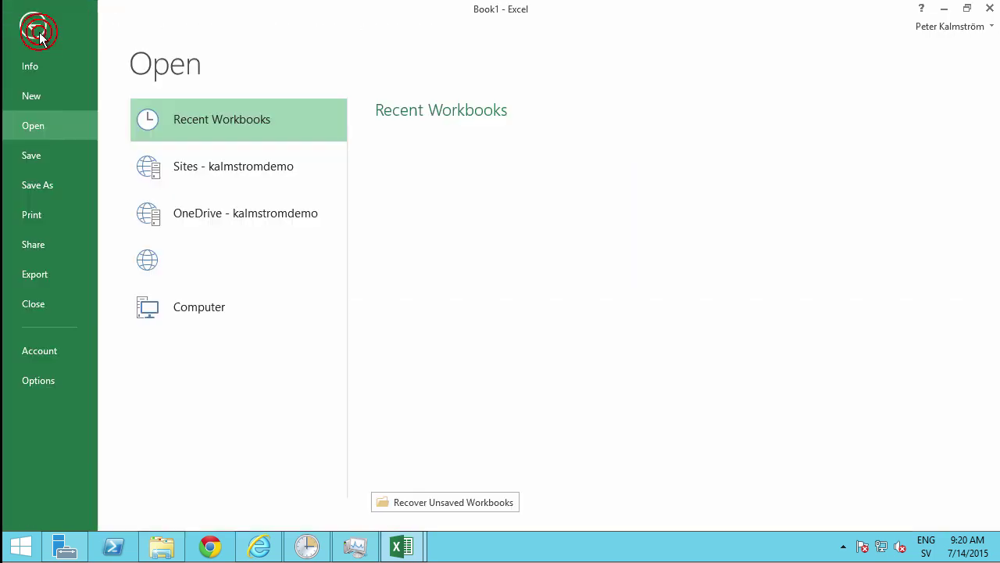
{"action": "left_click", "coordinate": [35, 354]}
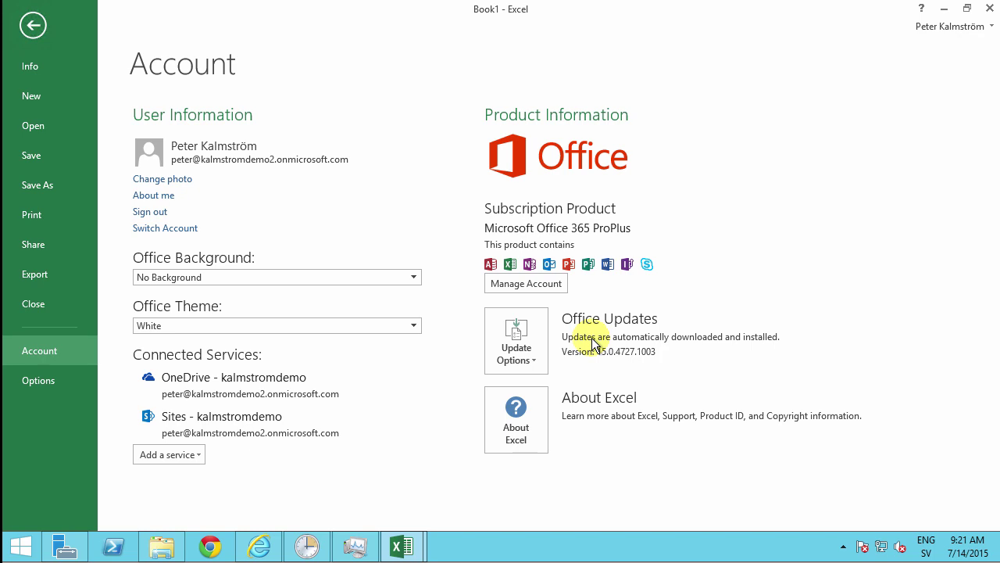
{"action": "left_click", "coordinate": [265, 548]}
{"action": "left_click", "coordinate": [539, 552]}
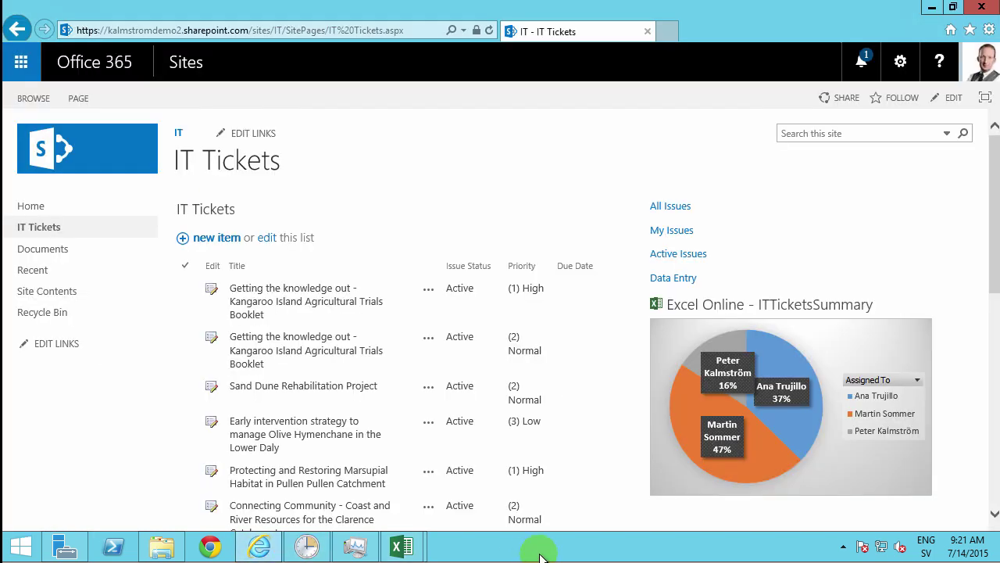